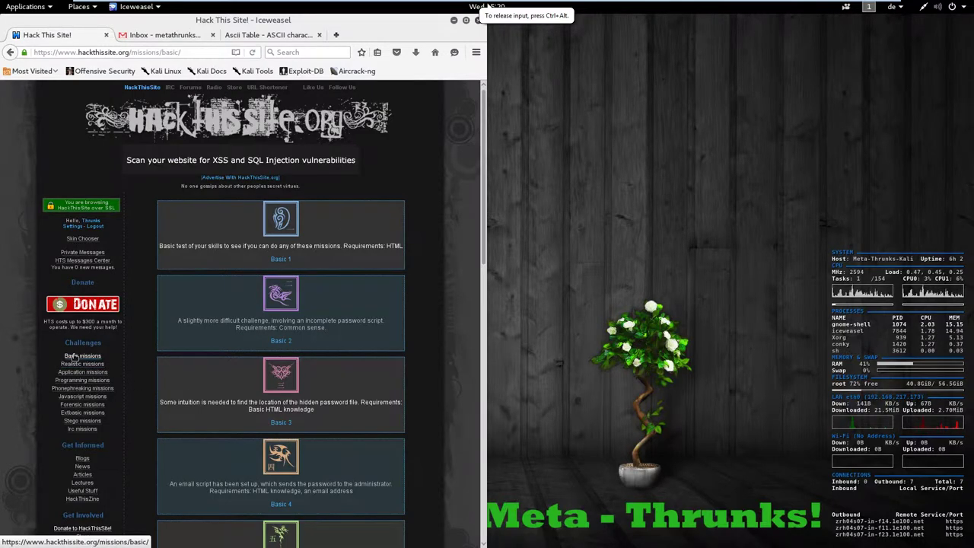
# Step: Open the Basic 4 mission and delete the saved password from its password field
pyautogui.click(281, 504)
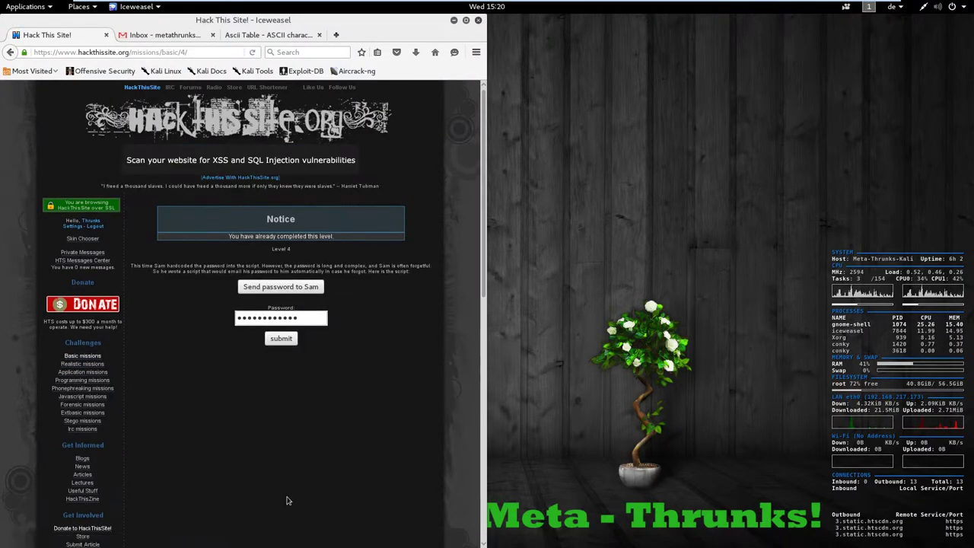
pyautogui.hotkey('ctrl', 'a')
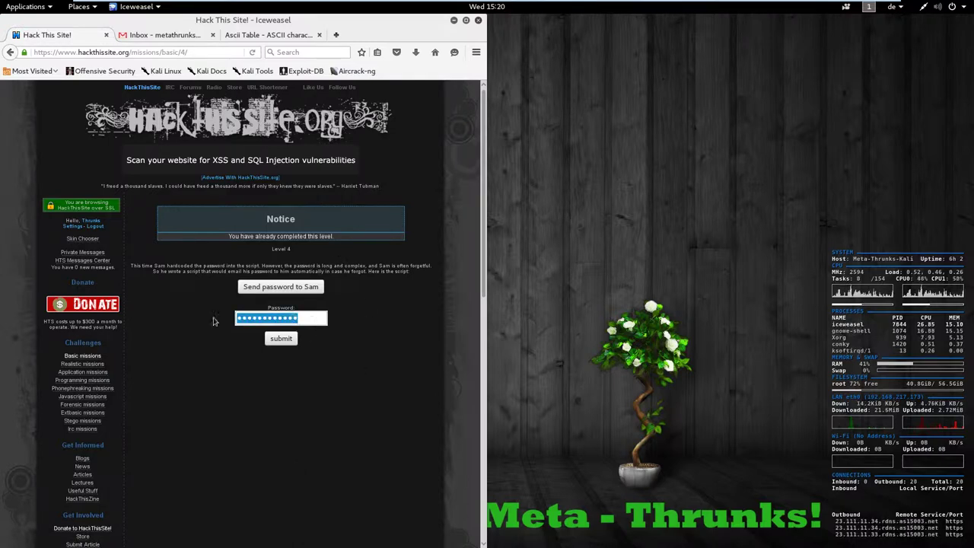
pyautogui.press('BackSpace')
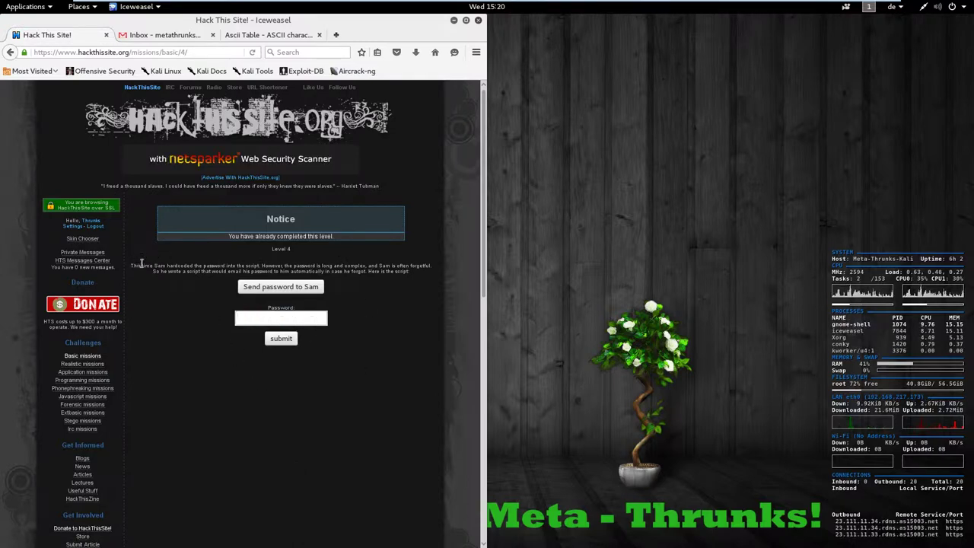
pyautogui.moveTo(140, 263); pyautogui.dragTo(343, 278)
pyautogui.click(404, 306)
# Step: Open Tamper Data on the right half of the screen, toggling Start and Stop Tamper once
pyautogui.hotkey('alt', 'f')
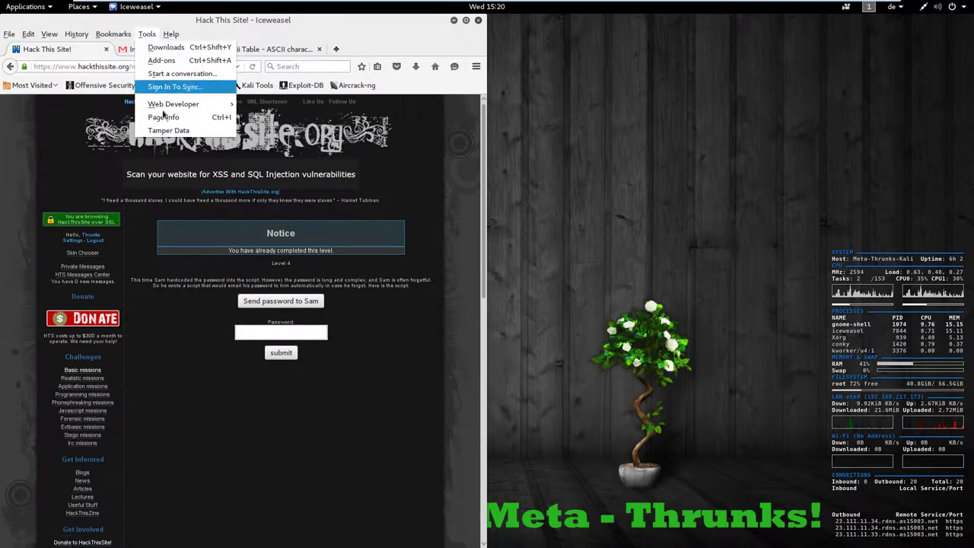
pyautogui.click(164, 130)
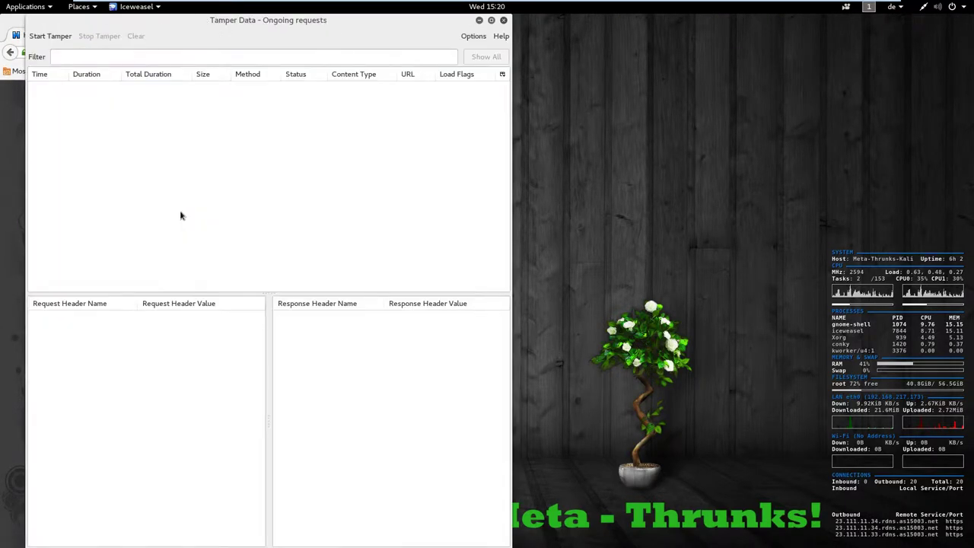
pyautogui.press('super+Right')
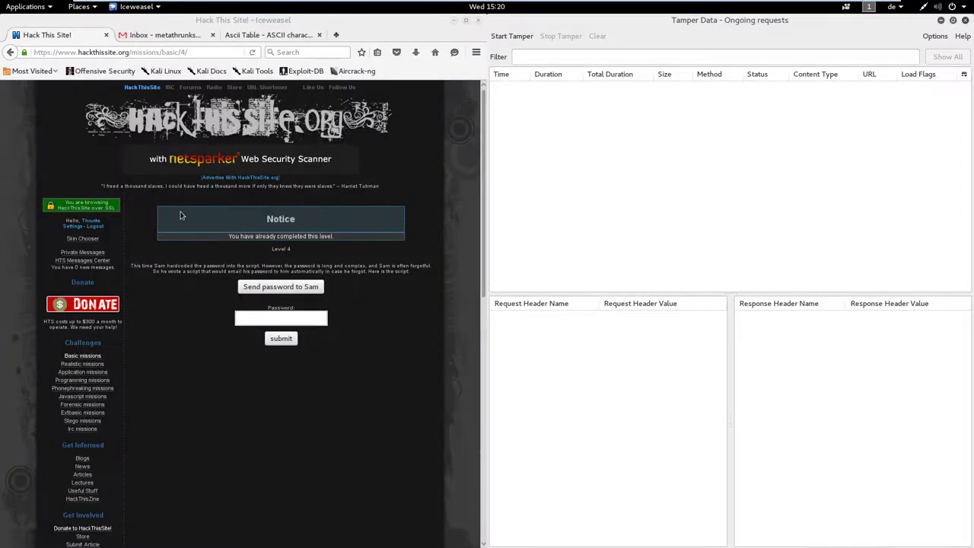
pyautogui.click(521, 38)
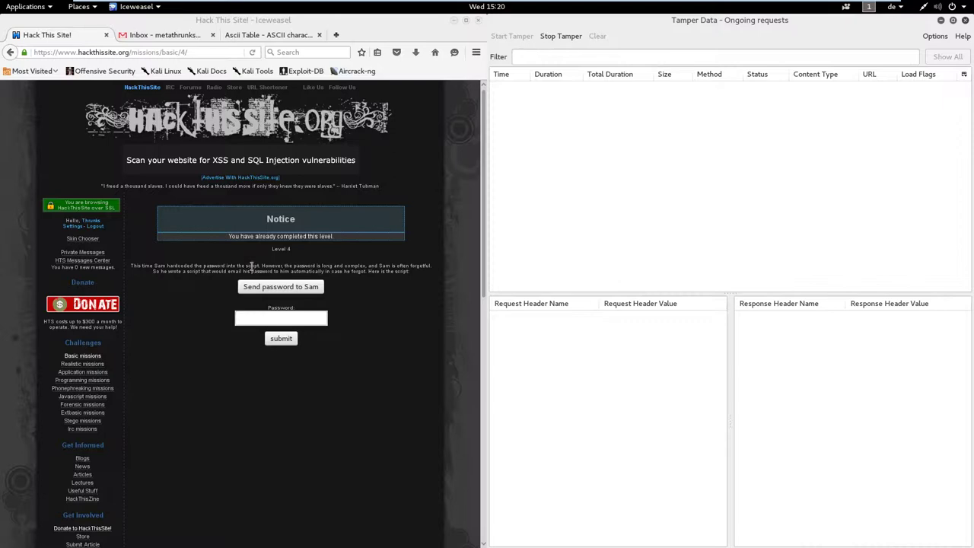
pyautogui.click(561, 37)
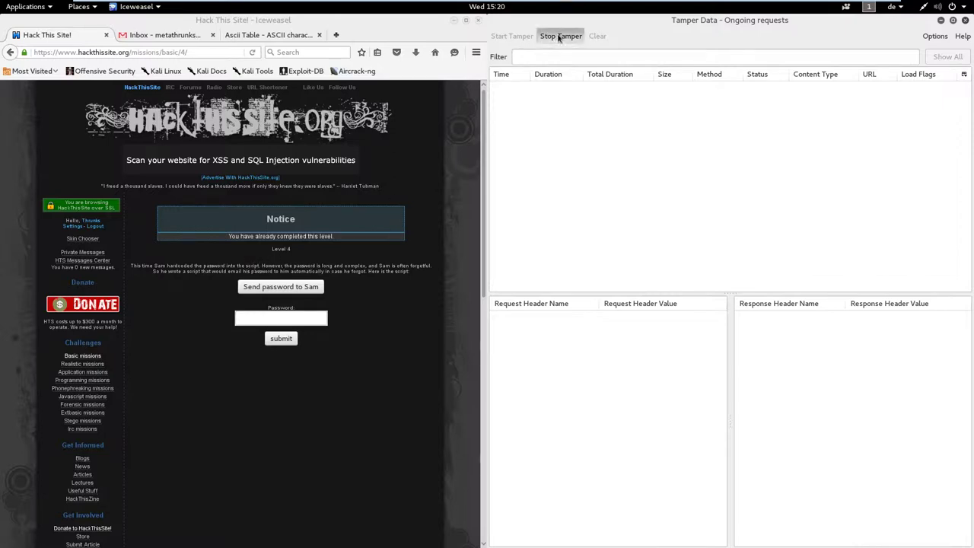
pyautogui.rightClick(193, 334)
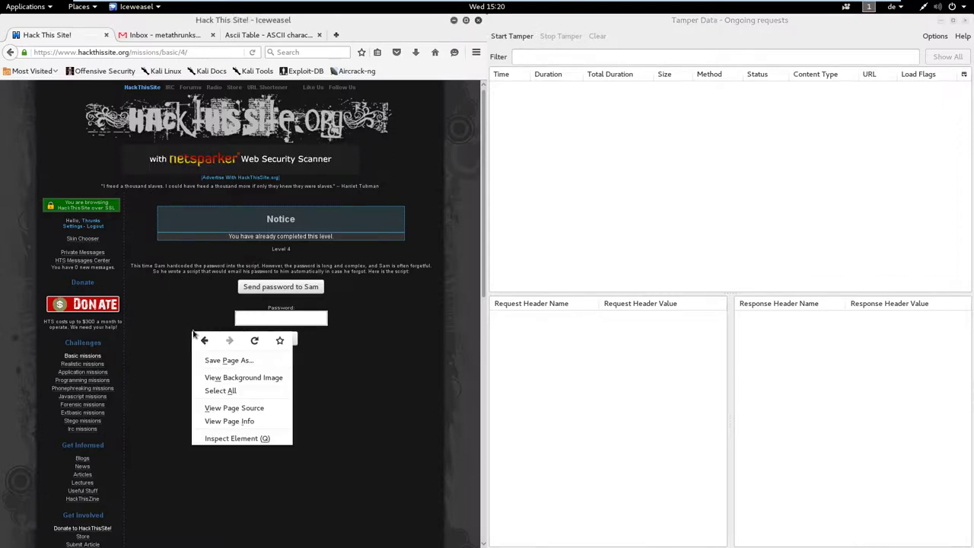
pyautogui.click(248, 408)
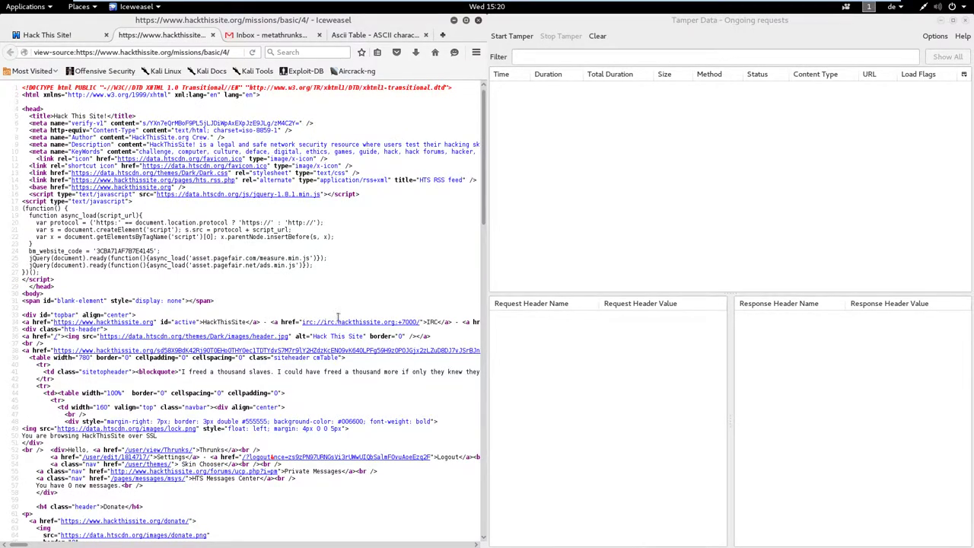
pyautogui.scroll(-5, 338, 317)
pyautogui.scroll(-5, 334, 323)
pyautogui.scroll(-5, 331, 326)
pyautogui.scroll(-5, 330, 328)
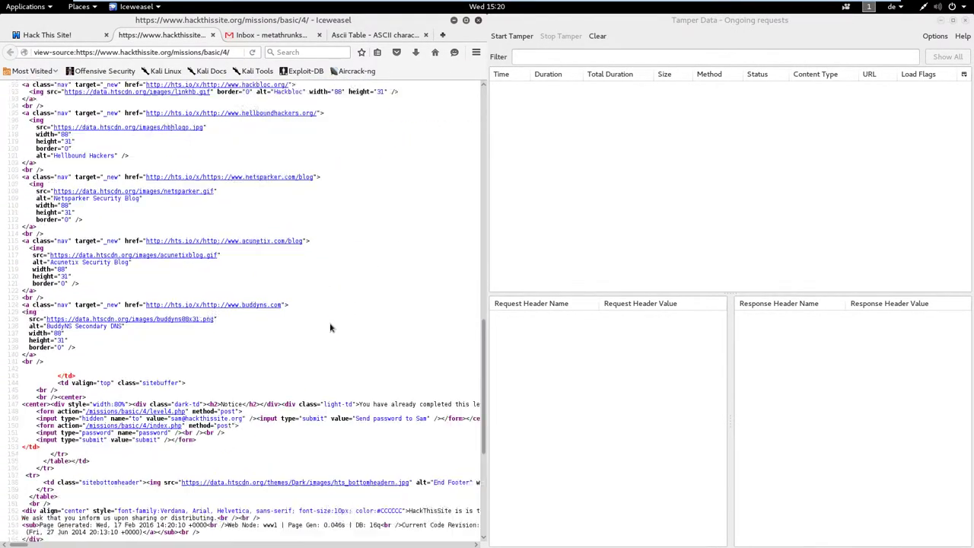
pyautogui.scroll(-4, 330, 327)
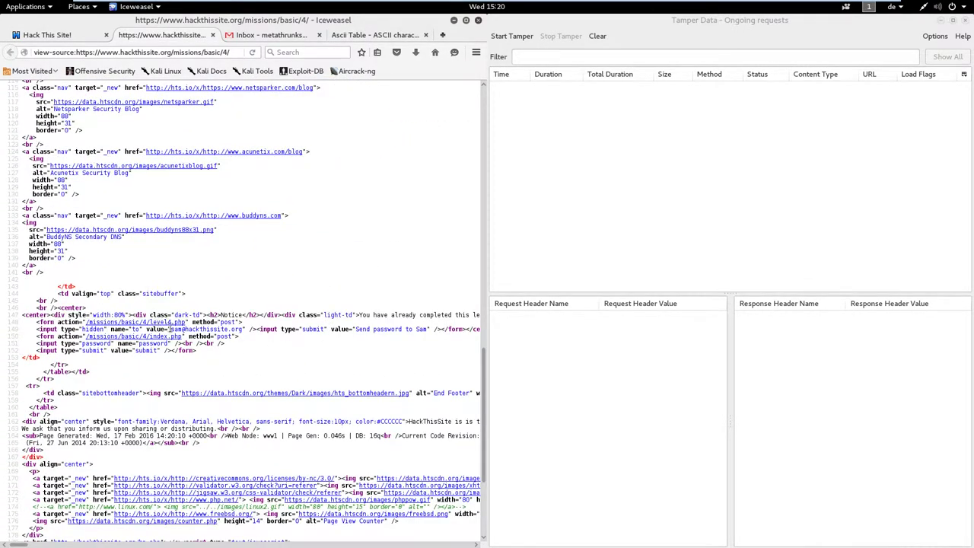
pyautogui.moveTo(173, 328); pyautogui.dragTo(243, 330)
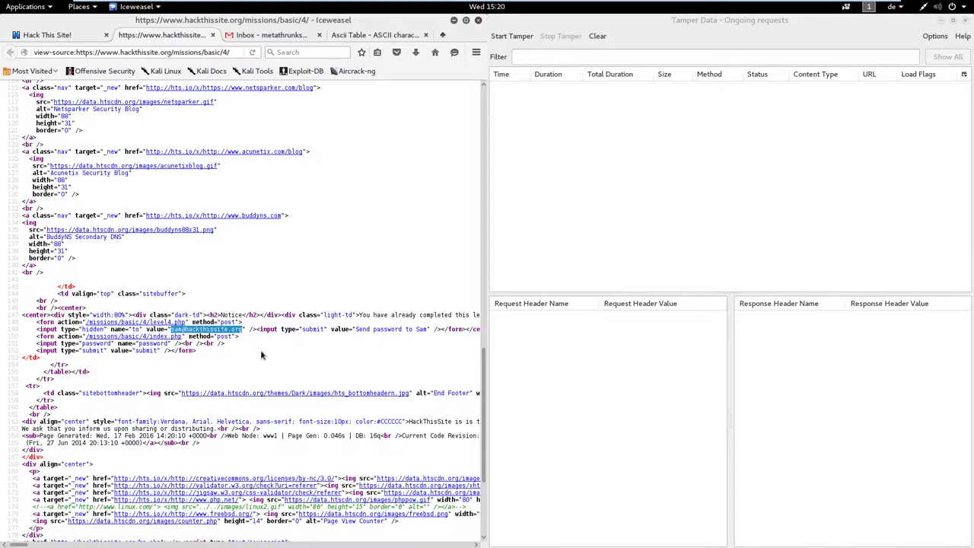
pyautogui.click(266, 354)
pyautogui.moveTo(355, 329); pyautogui.dragTo(438, 341)
pyautogui.click(397, 365)
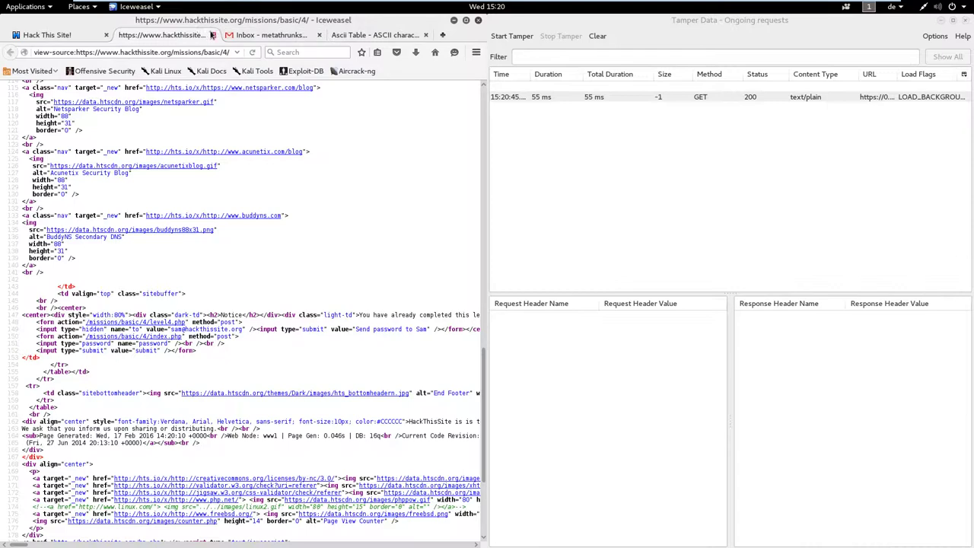
pyautogui.click(213, 35)
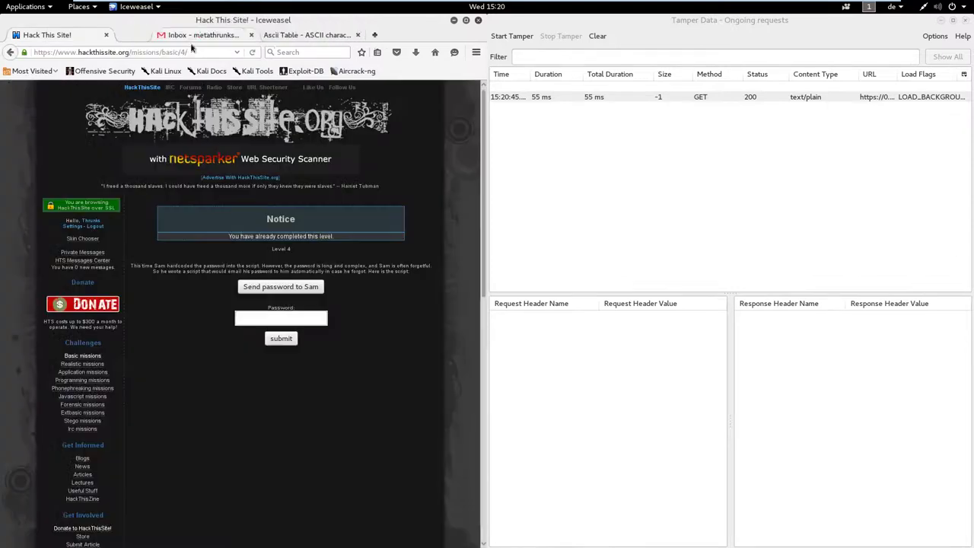
# Step: Intercept the 'Send password to Sam' request in Tamper Data and choose Tamper
pyautogui.click(510, 38)
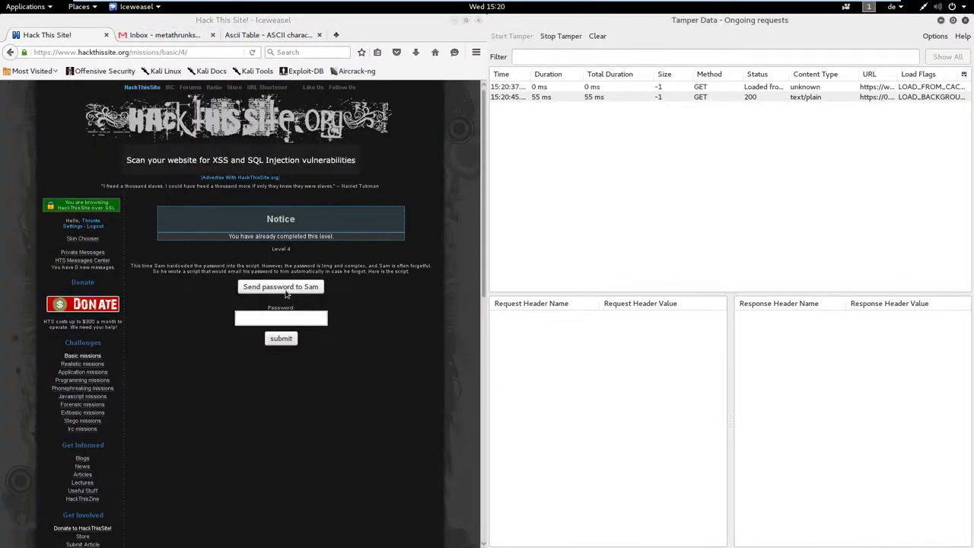
pyautogui.click(286, 289)
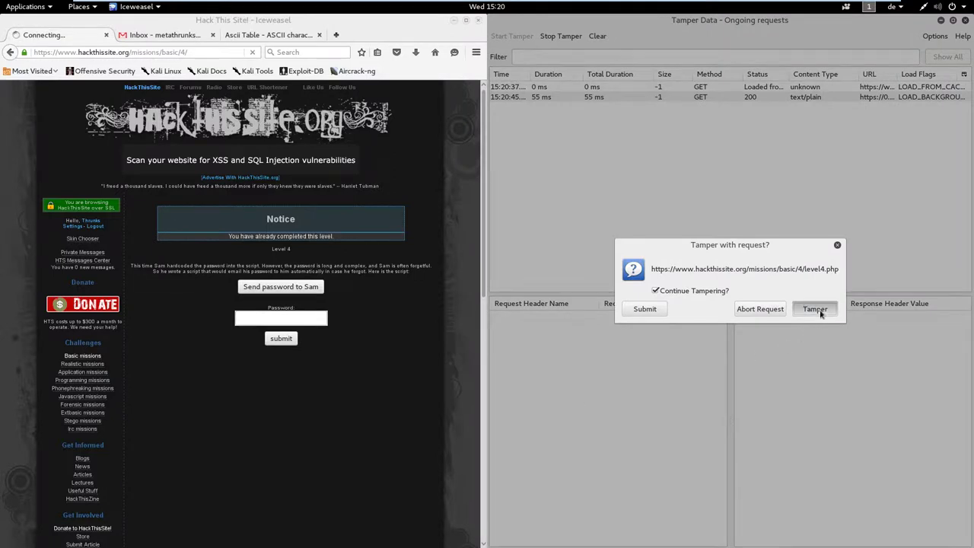
pyautogui.click(814, 309)
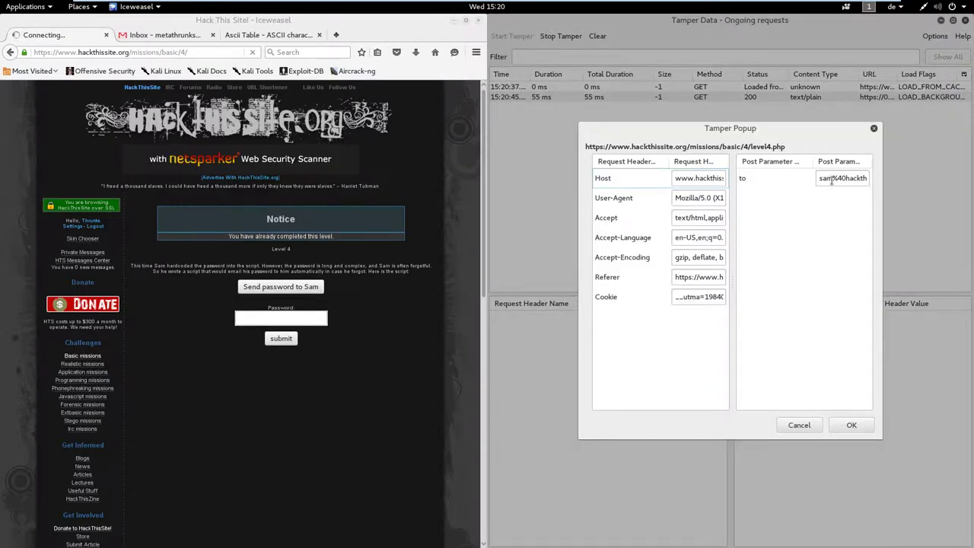
# Step: Replace the 'to' parameter with the user's Gmail address and send the request on
pyautogui.click(873, 180)
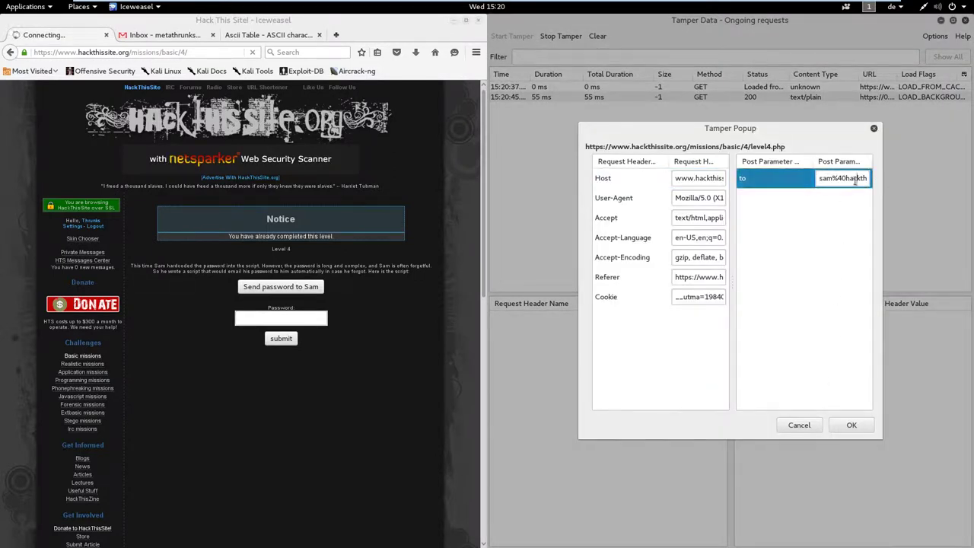
pyautogui.doubleClick(855, 180)
pyautogui.press('BackSpace')
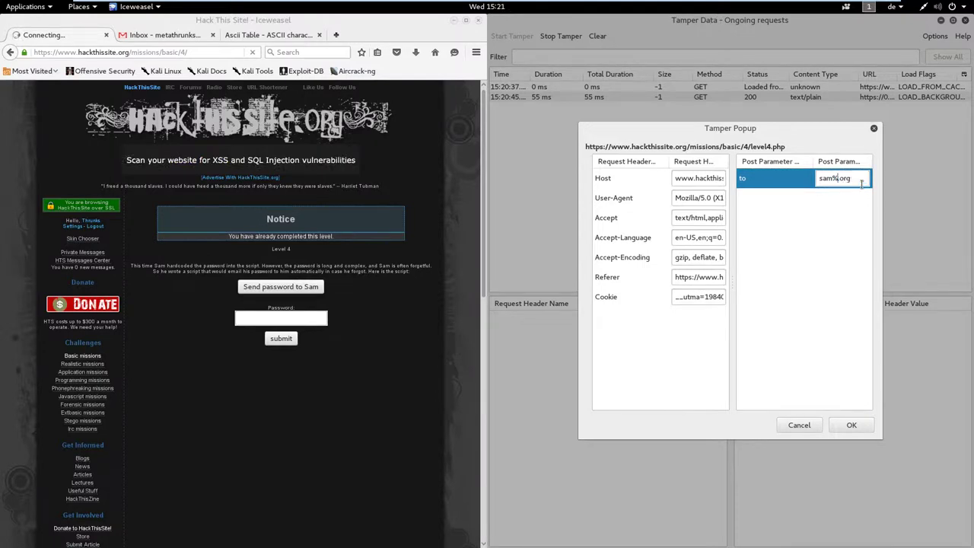
pyautogui.press('BackSpace')
pyautogui.press('BackSpace')
pyautogui.press('BackSpace')
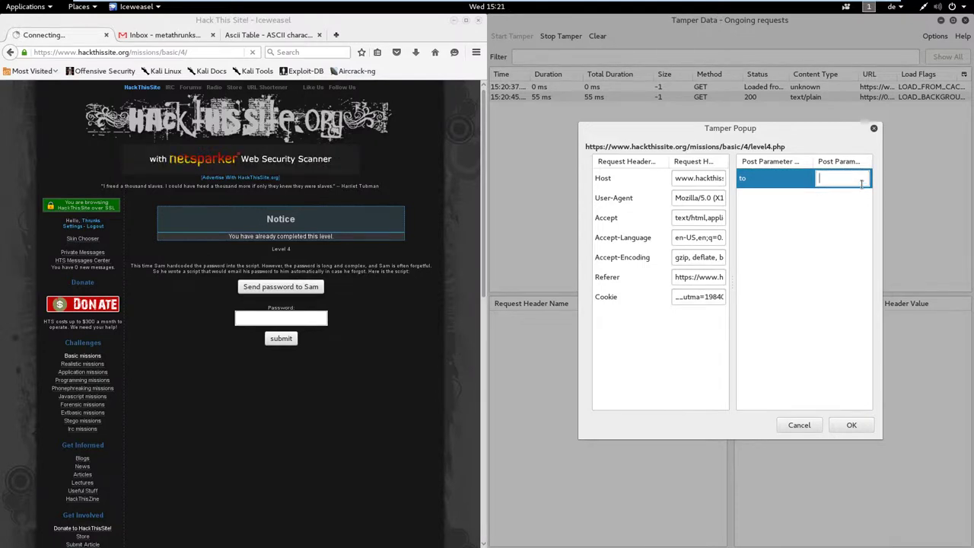
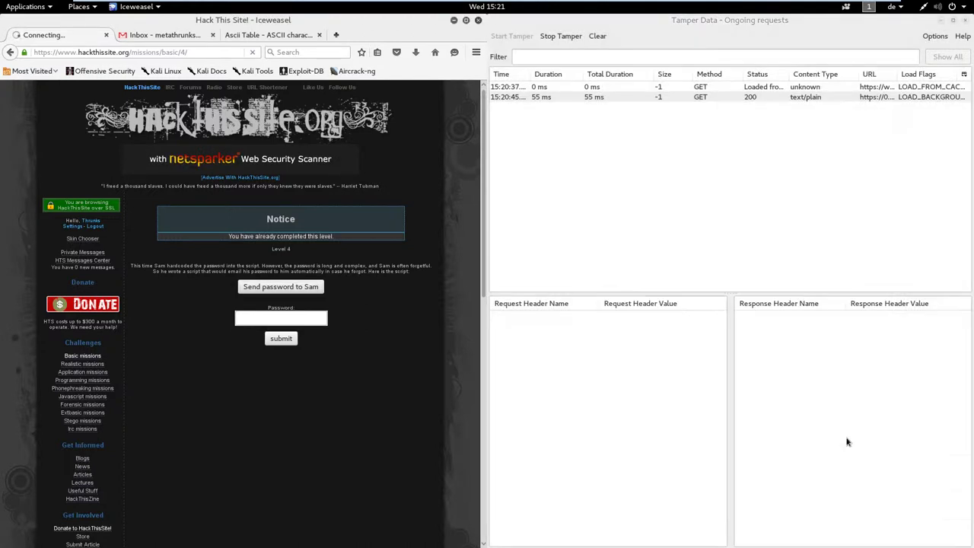
pyautogui.click(851, 426)
# Step: Stop Tamper and check the address the reminder was sent to
pyautogui.click(567, 37)
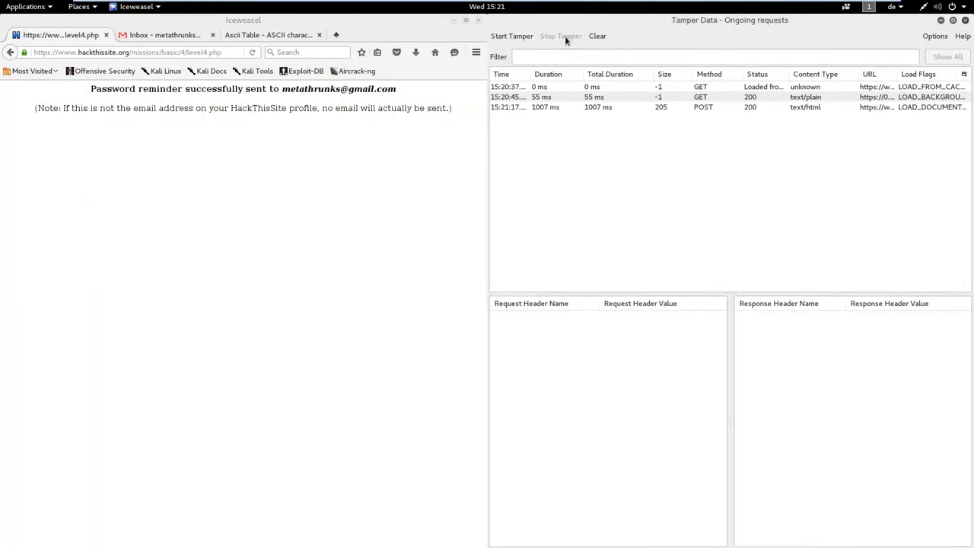
pyautogui.moveTo(283, 90); pyautogui.dragTo(397, 90)
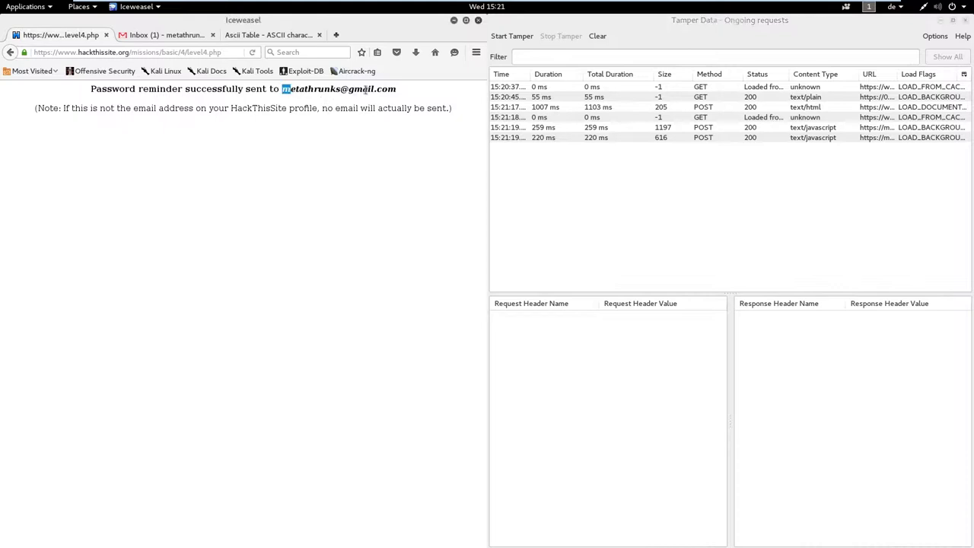
pyautogui.click(587, 155)
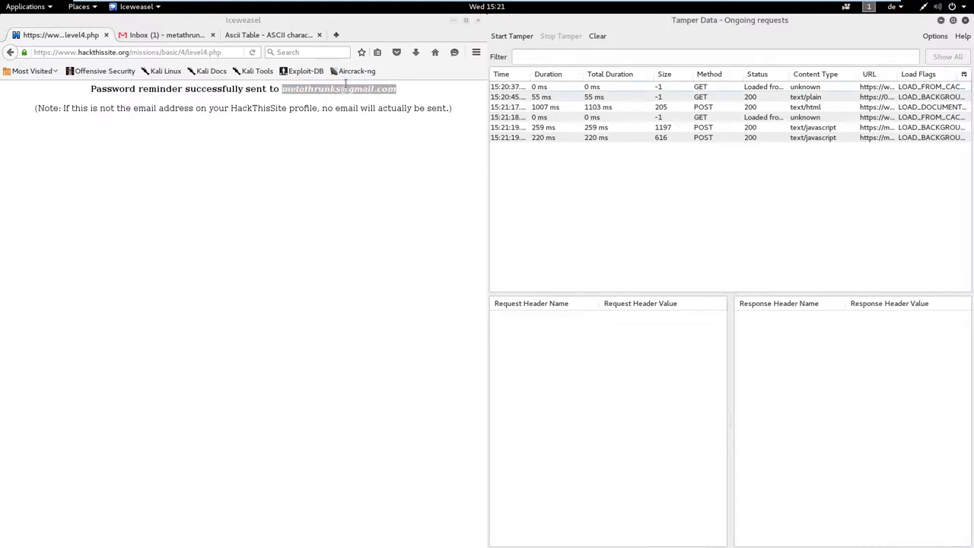
# Step: Copy the password from Gmail's 'Your password reminder' e-mail and return to the level 4 tab
pyautogui.click(159, 36)
pyautogui.click(155, 167)
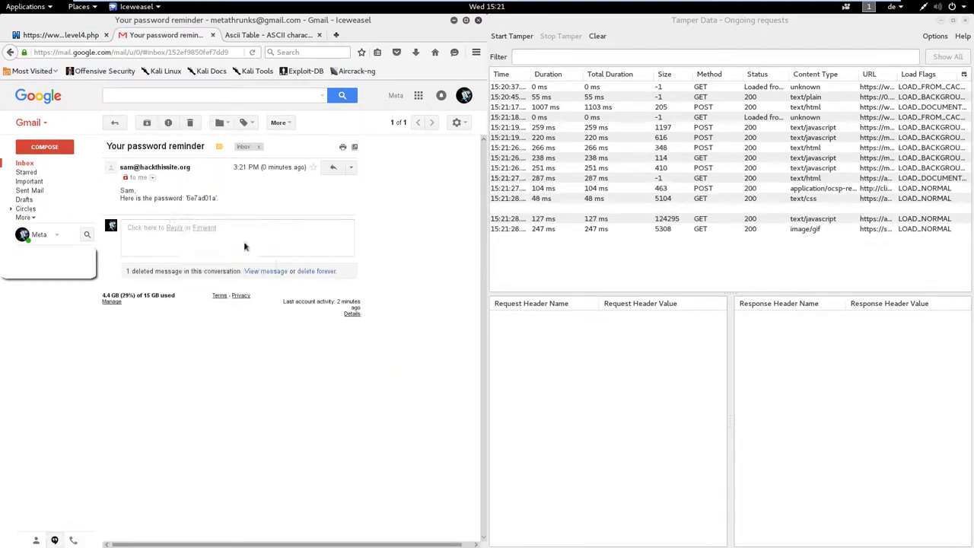
pyautogui.moveTo(187, 198); pyautogui.dragTo(216, 199)
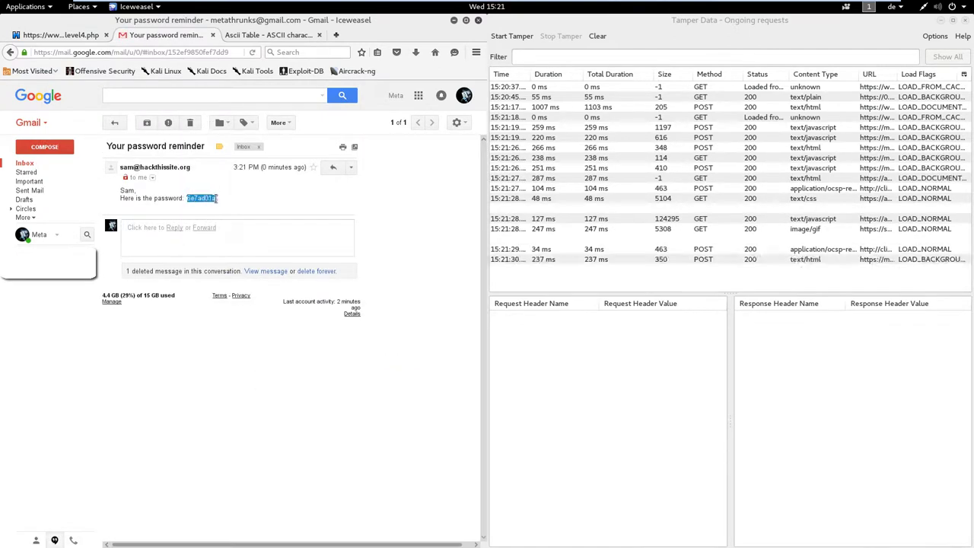
pyautogui.rightClick(207, 198)
pyautogui.click(228, 207)
pyautogui.click(93, 38)
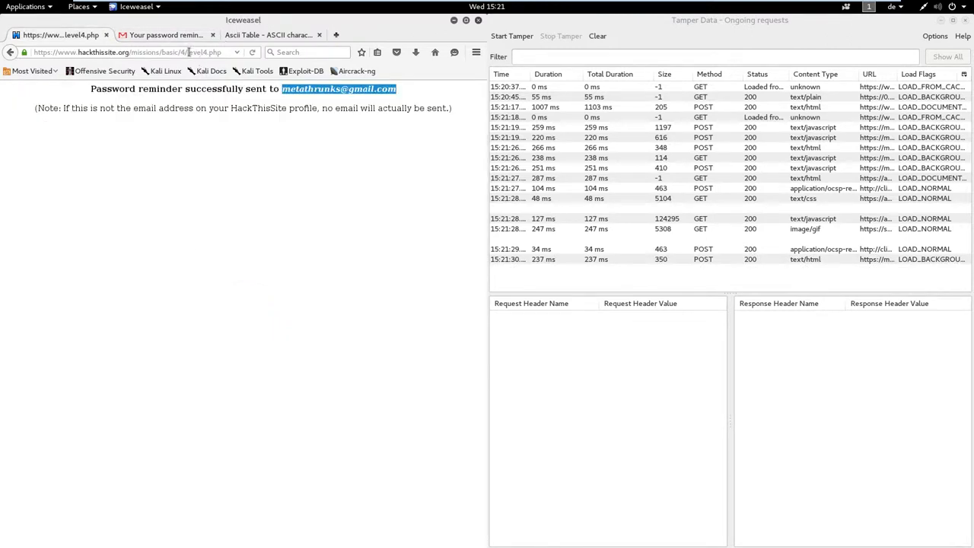
# Step: Trim the address to /missions/basic/4/ and reload the level 4 page
pyautogui.moveTo(188, 52); pyautogui.dragTo(238, 51)
pyautogui.press('BackSpace')
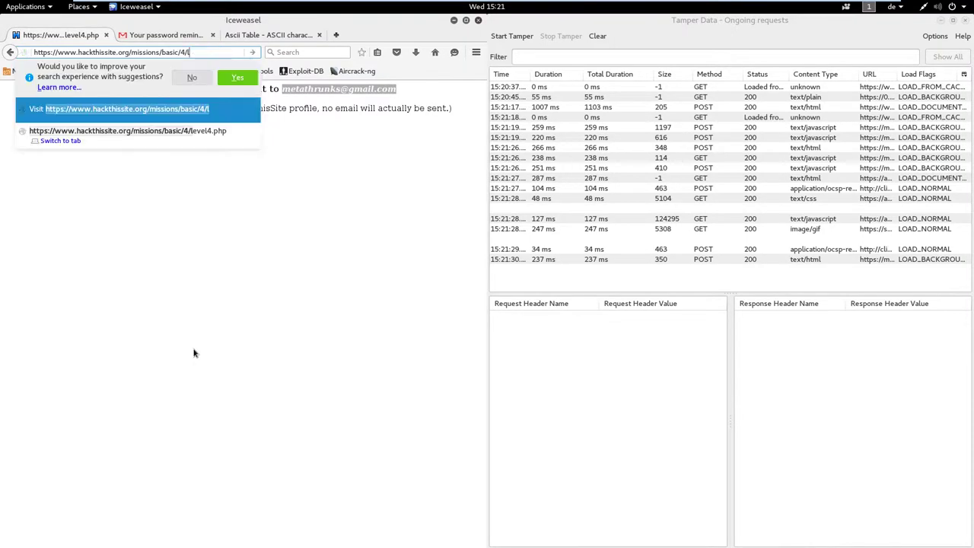
pyautogui.press('BackSpace')
pyautogui.press('Return')
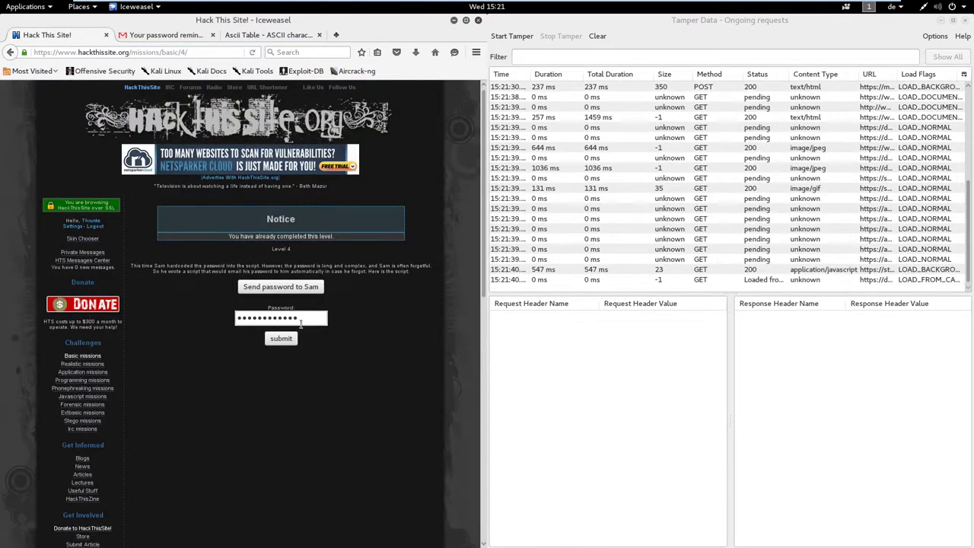
# Step: Submit the pasted password for level 4, dismiss the prompt, and go to the next challenge
pyautogui.moveTo(295, 318); pyautogui.dragTo(210, 319)
pyautogui.press('BackSpace')
pyautogui.rightClick(256, 315)
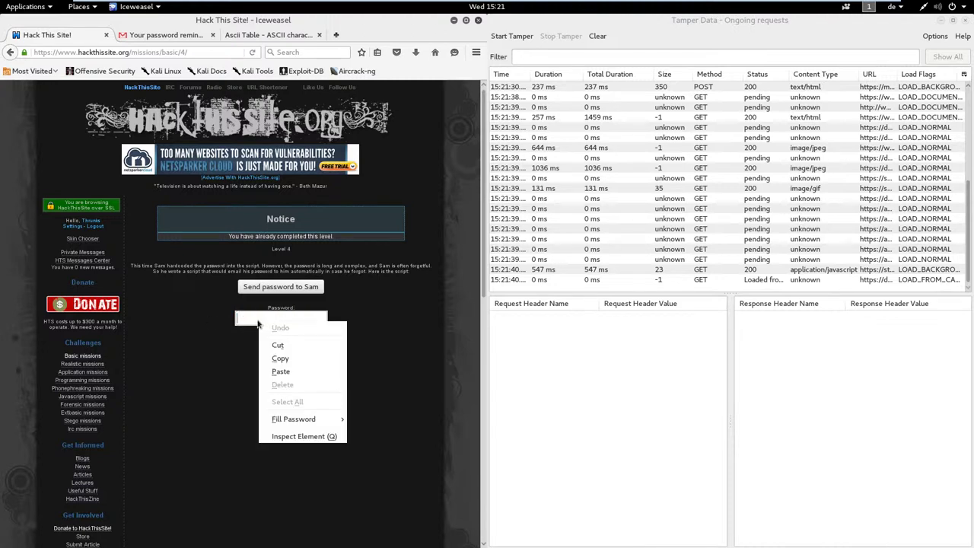
pyautogui.click(283, 370)
pyautogui.click(281, 340)
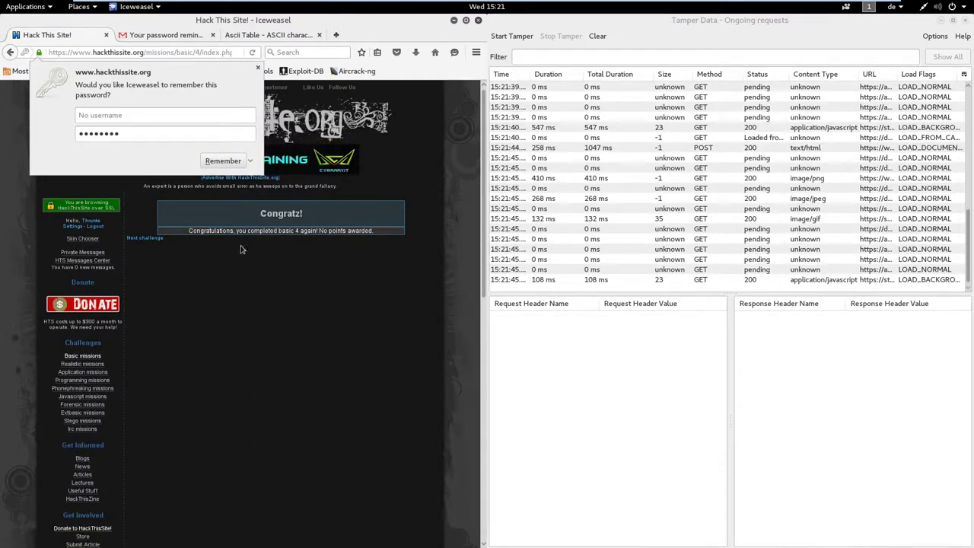
pyautogui.click(193, 235)
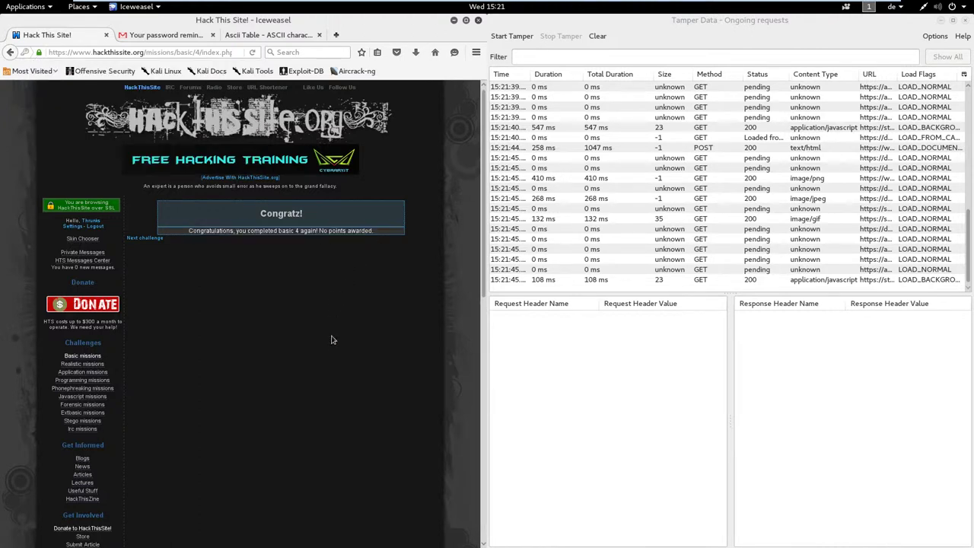
pyautogui.click(144, 241)
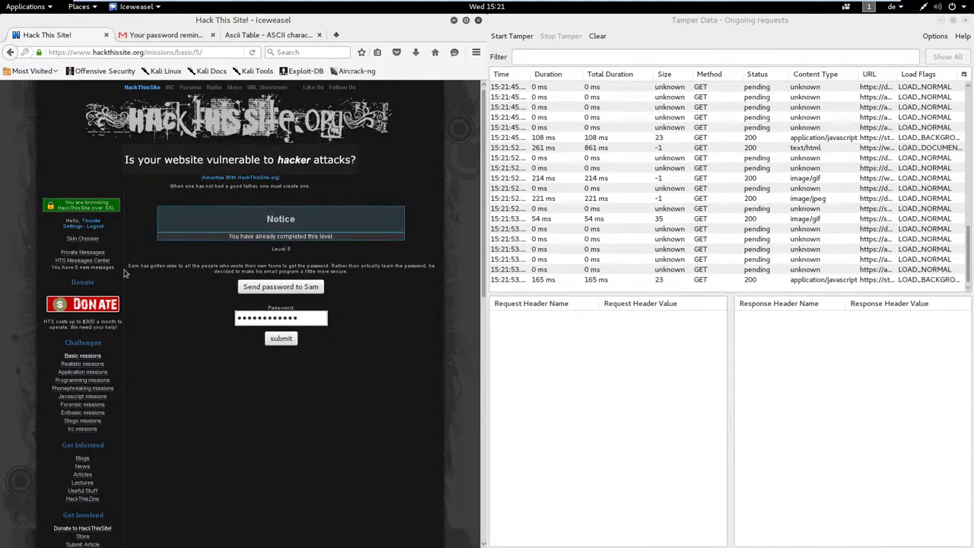
pyautogui.moveTo(134, 266); pyautogui.dragTo(396, 278)
# Step: Empty the level 5 password field and snap Tamper Data back to the right half
pyautogui.click(368, 319)
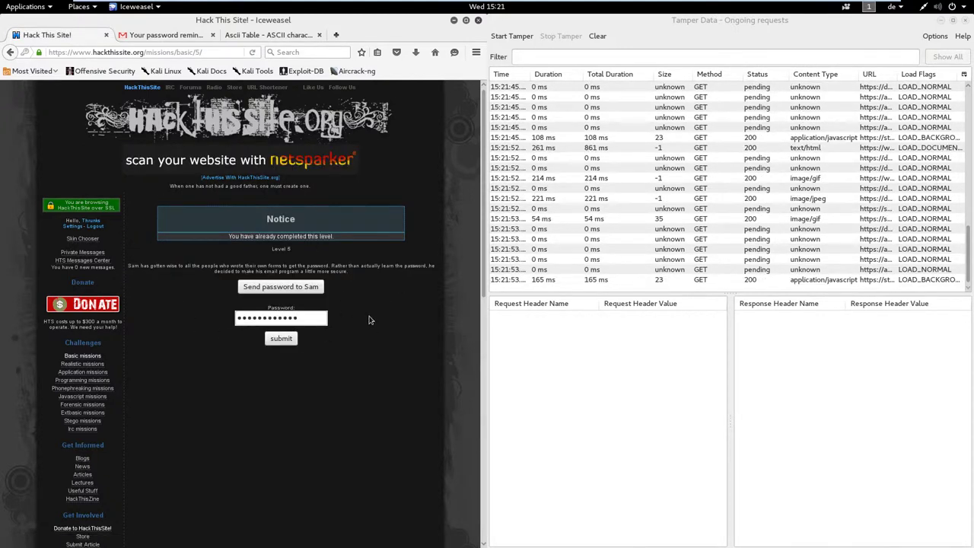
pyautogui.moveTo(303, 320); pyautogui.dragTo(187, 319)
pyautogui.press('BackSpace')
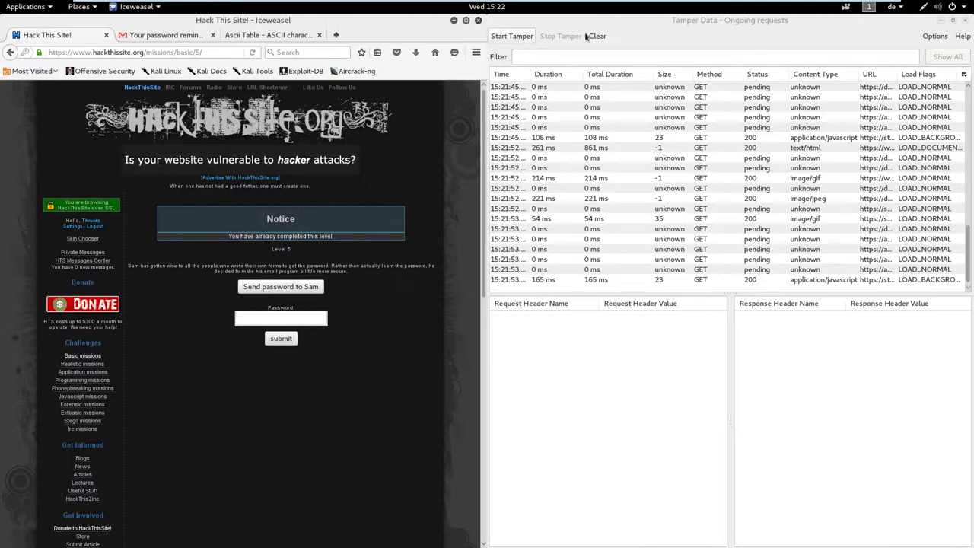
pyautogui.moveTo(665, 27); pyautogui.dragTo(789, 29)
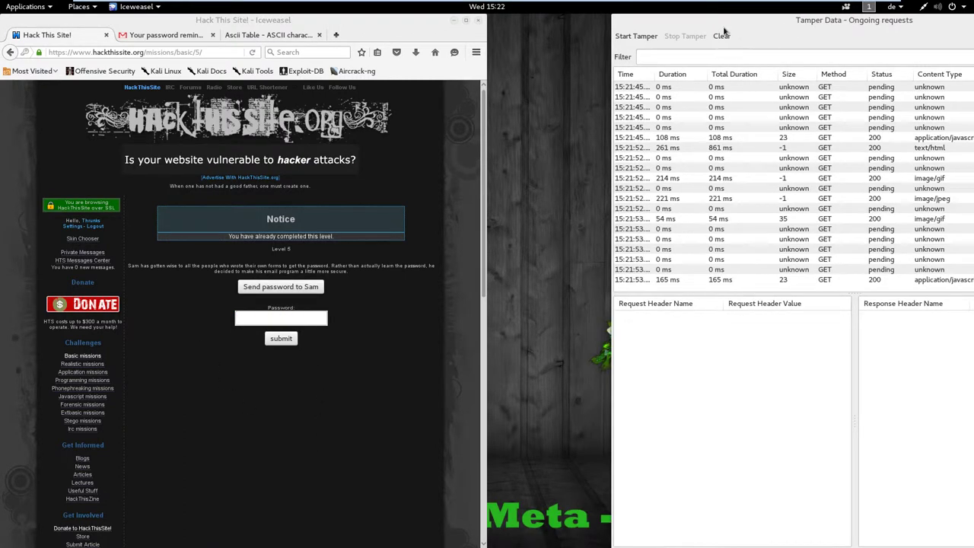
pyautogui.press('super+Right')
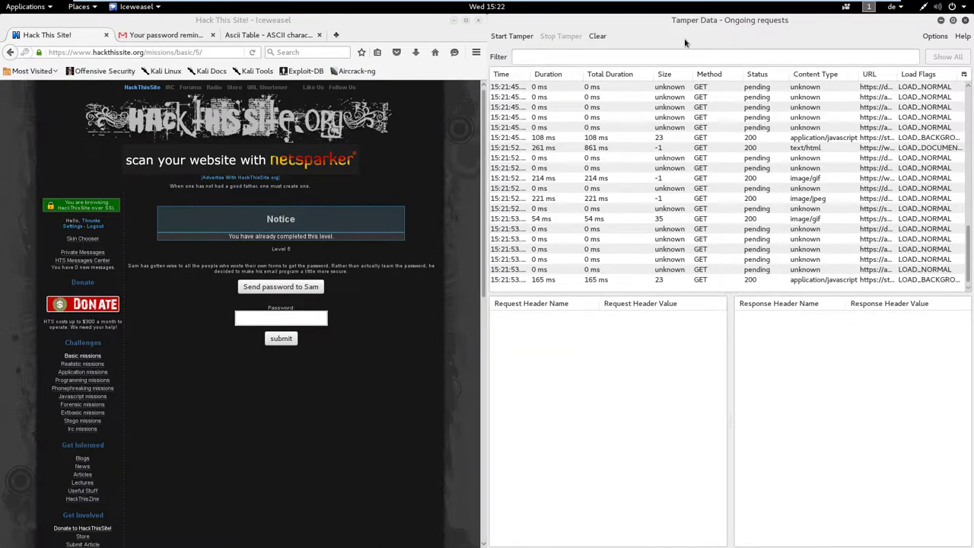
# Step: Clear the log, intercept the level 5 reminder request, edit its 'to' value, and release it
pyautogui.click(598, 37)
pyautogui.click(520, 38)
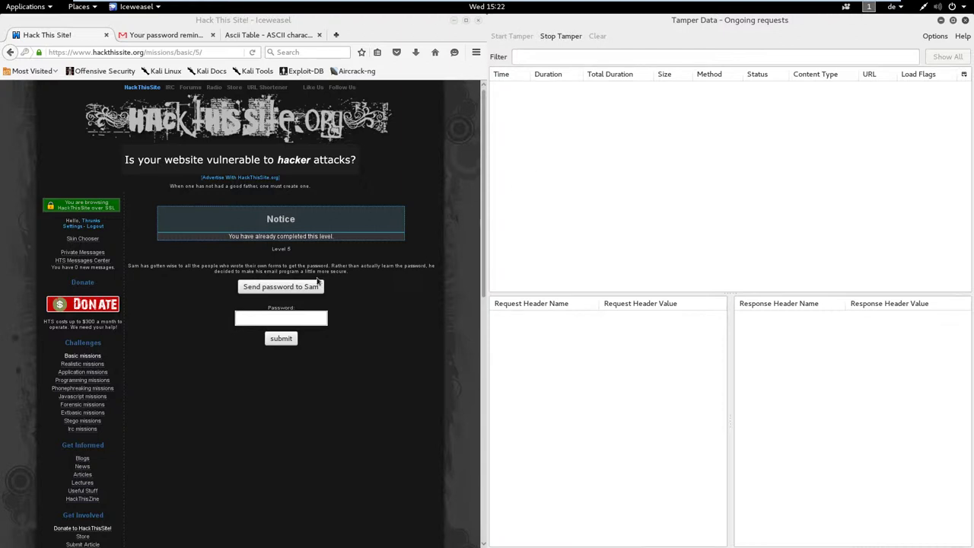
pyautogui.click(291, 287)
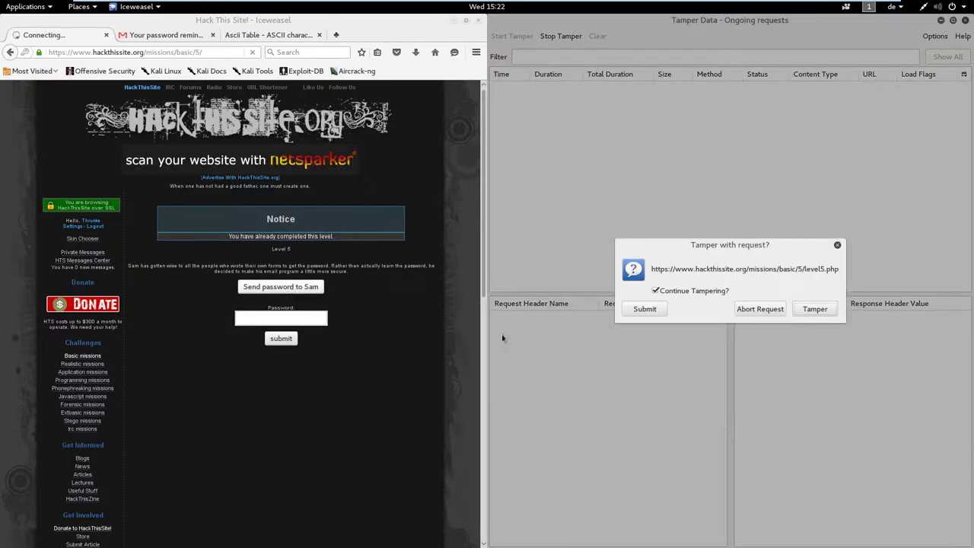
pyautogui.click(816, 308)
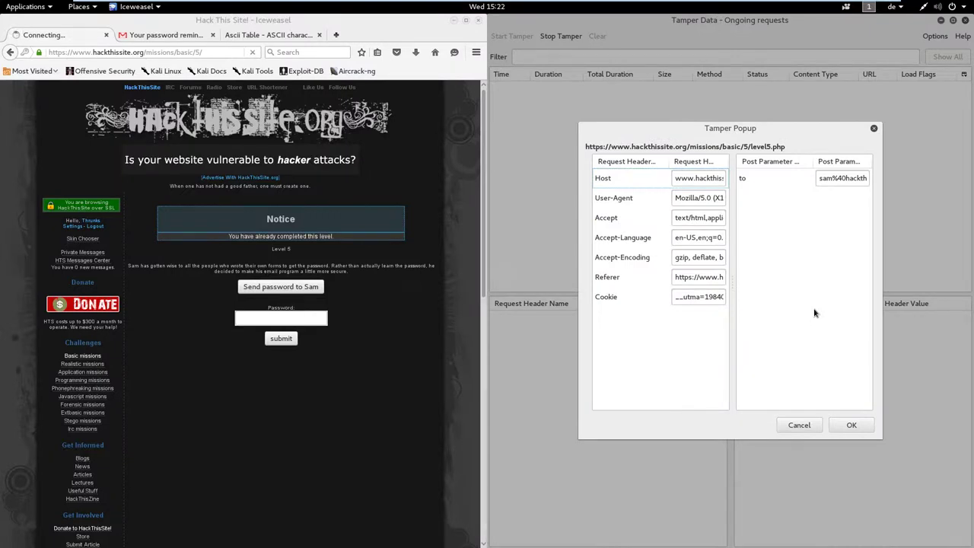
pyautogui.click(819, 177)
pyautogui.click(799, 424)
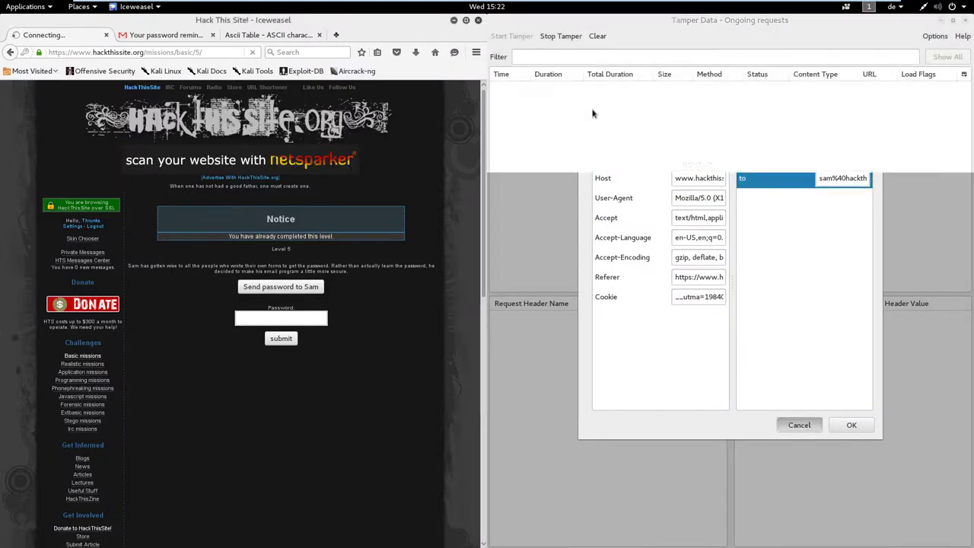
pyautogui.click(561, 37)
pyautogui.rightClick(173, 308)
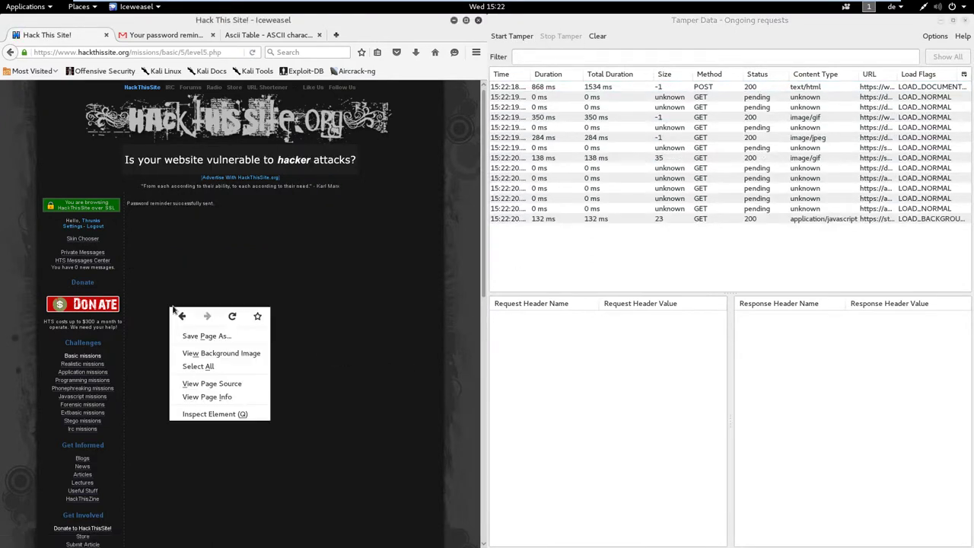
pyautogui.click(254, 242)
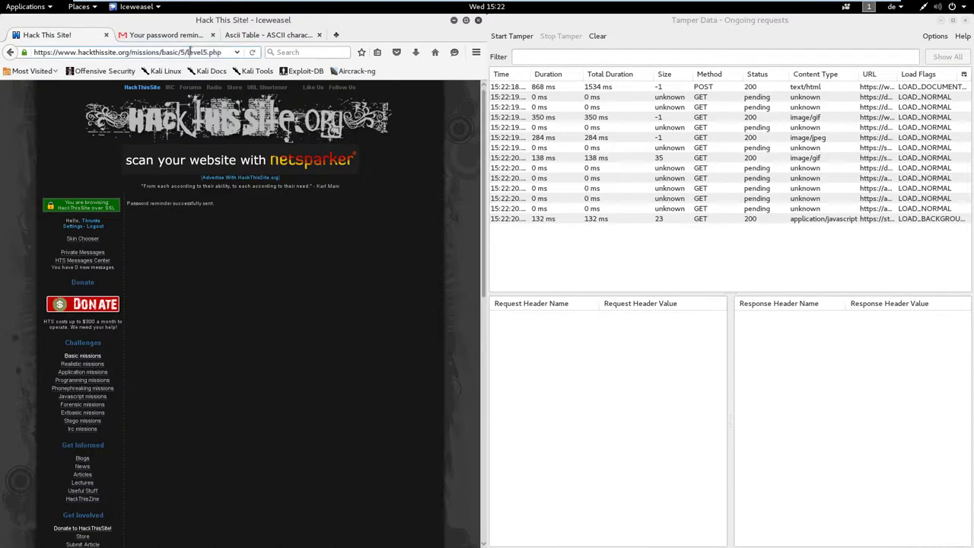
# Step: Reload the Basic mission 5 page without level5.php and open its page source
pyautogui.moveTo(188, 51); pyautogui.dragTo(222, 53)
pyautogui.press('BackSpace')
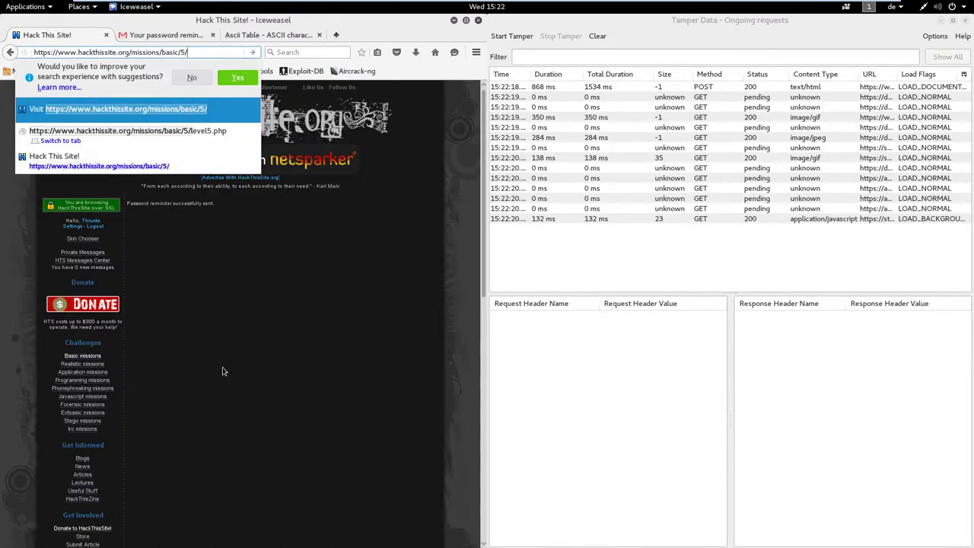
pyautogui.press('Return')
pyautogui.rightClick(195, 350)
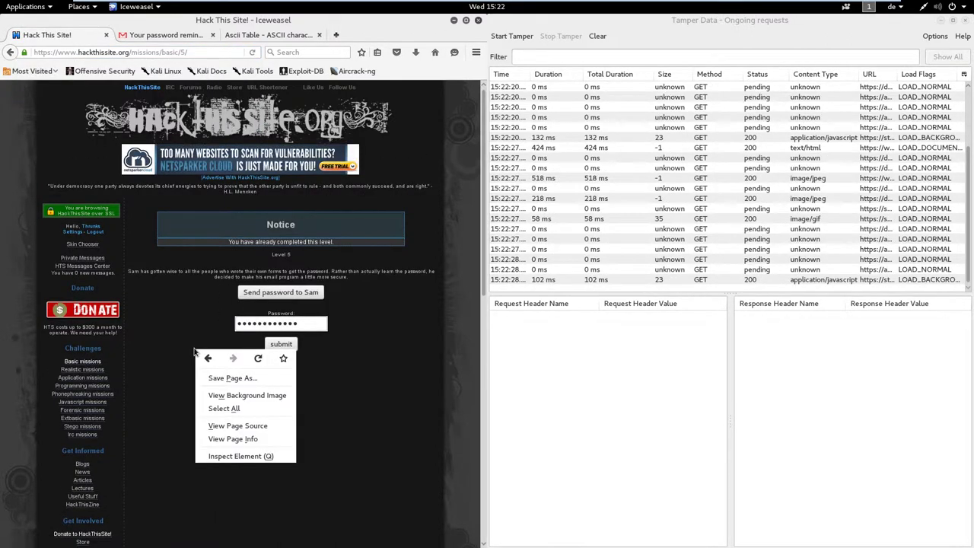
pyautogui.click(251, 426)
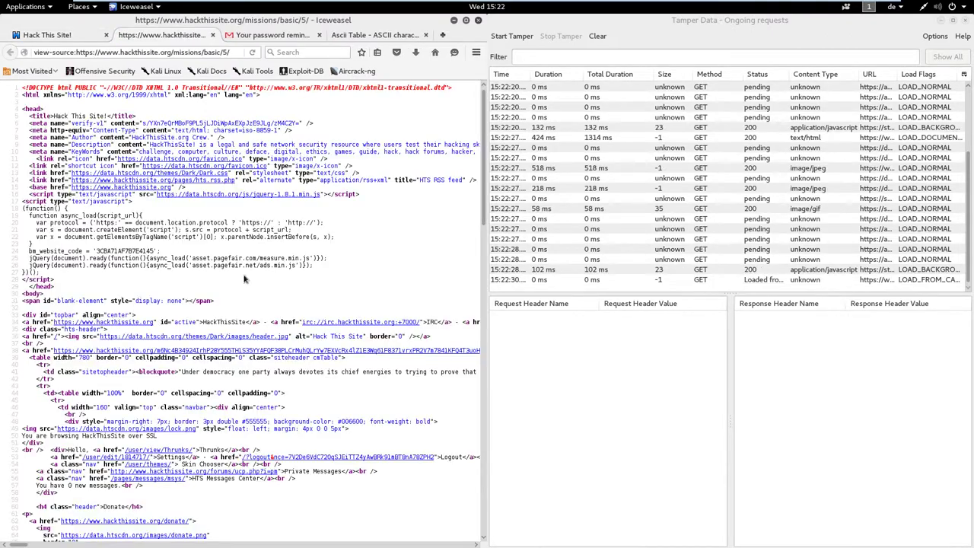
# Step: Inspect the form's hidden 'to' input and its recipient address, then close the source view
pyautogui.scroll(-5, 251, 266)
pyautogui.scroll(-5, 260, 317)
pyautogui.scroll(-5, 260, 317)
pyautogui.scroll(-5, 255, 325)
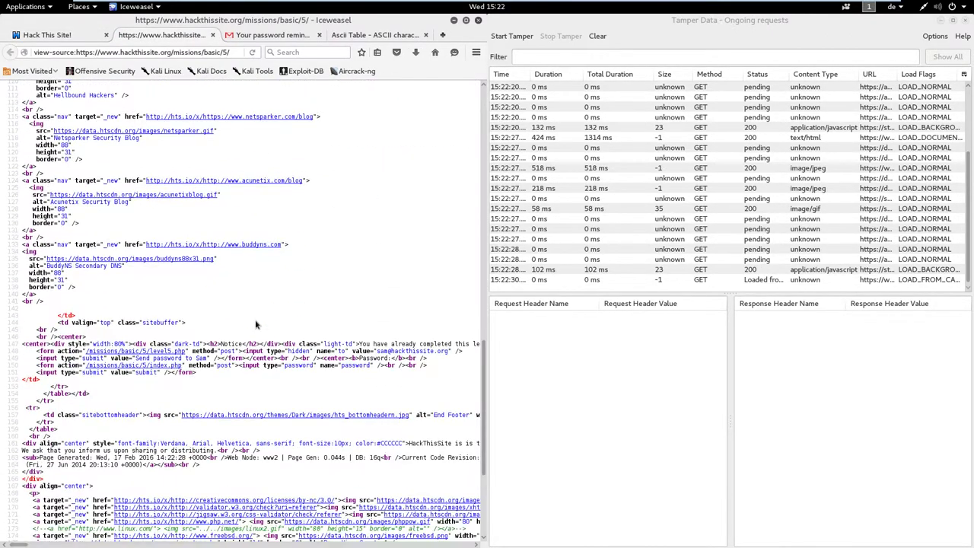
pyautogui.scroll(-2, 242, 421)
pyautogui.scroll(-3, 239, 439)
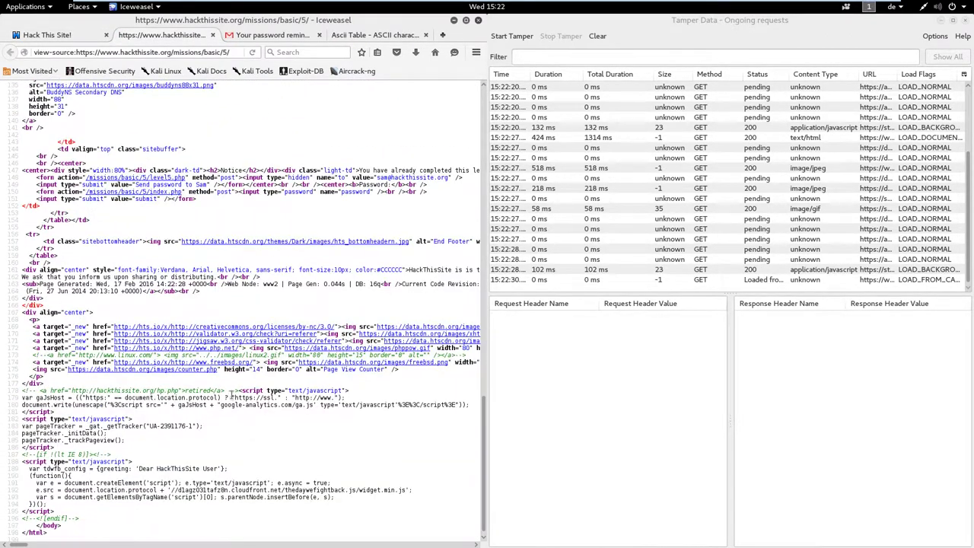
pyautogui.scroll(1, 244, 365)
pyautogui.scroll(1, 265, 315)
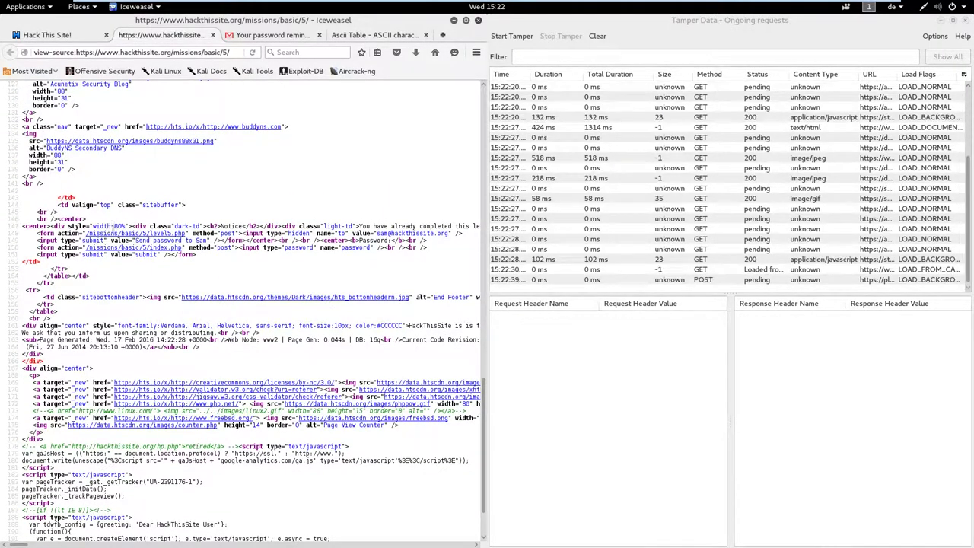
pyautogui.moveTo(288, 233); pyautogui.dragTo(310, 233)
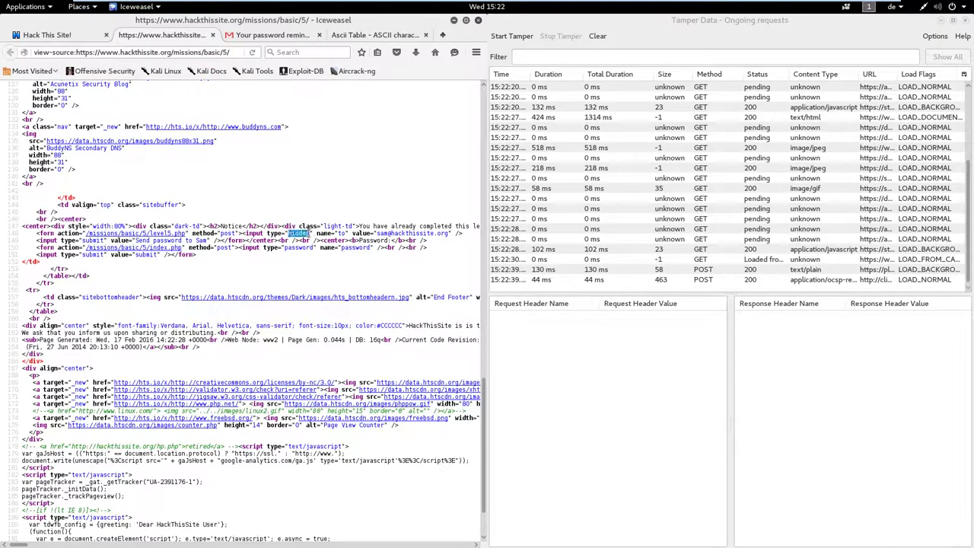
pyautogui.moveTo(378, 233); pyautogui.dragTo(450, 233)
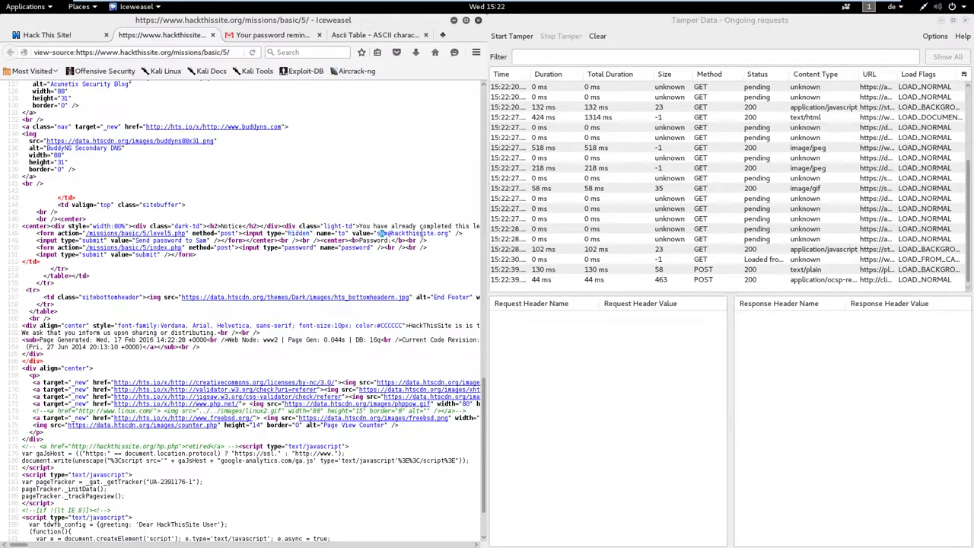
pyautogui.click(450, 260)
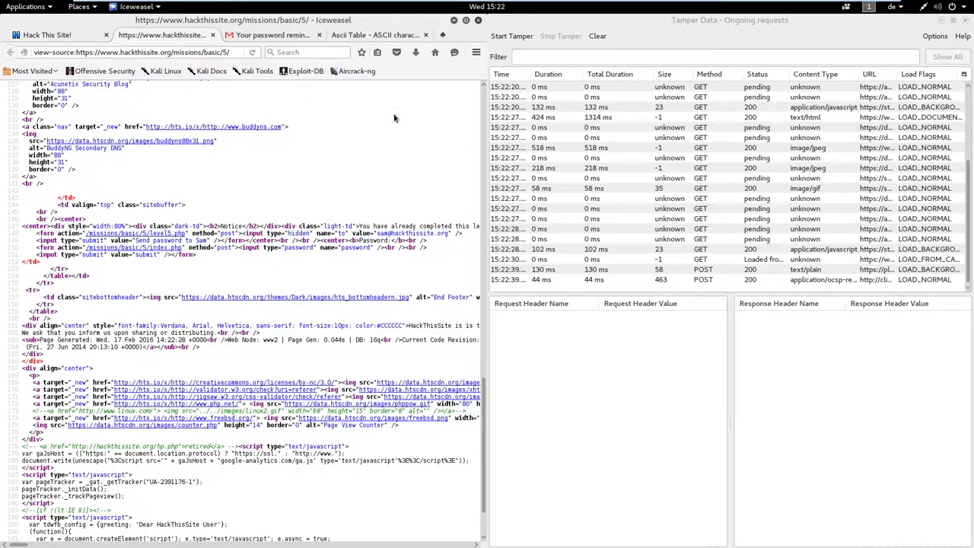
pyautogui.click(213, 35)
# Step: Clear the Tamper Data list, empty the password field, and start tampering
pyautogui.click(598, 36)
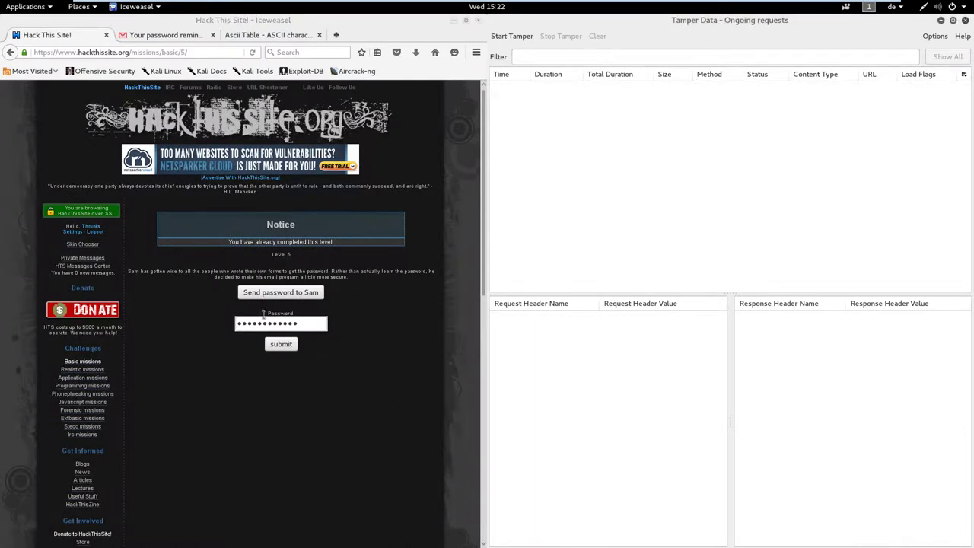
pyautogui.click(204, 318)
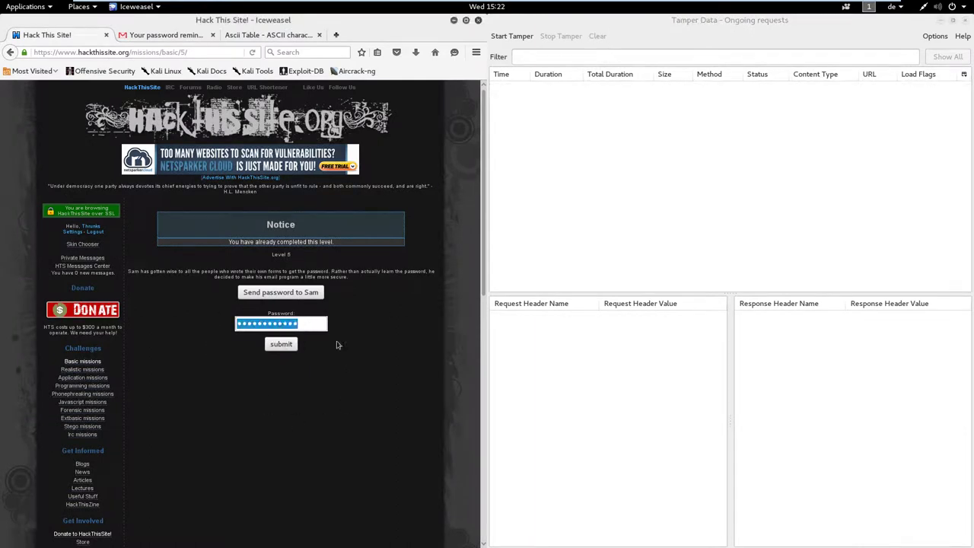
pyautogui.press('BackSpace')
pyautogui.click(512, 36)
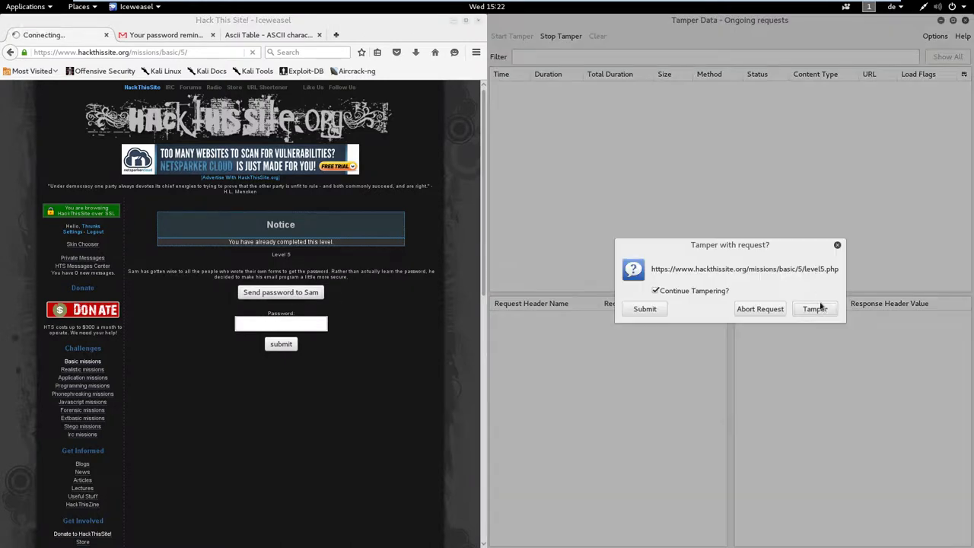
pyautogui.click(820, 307)
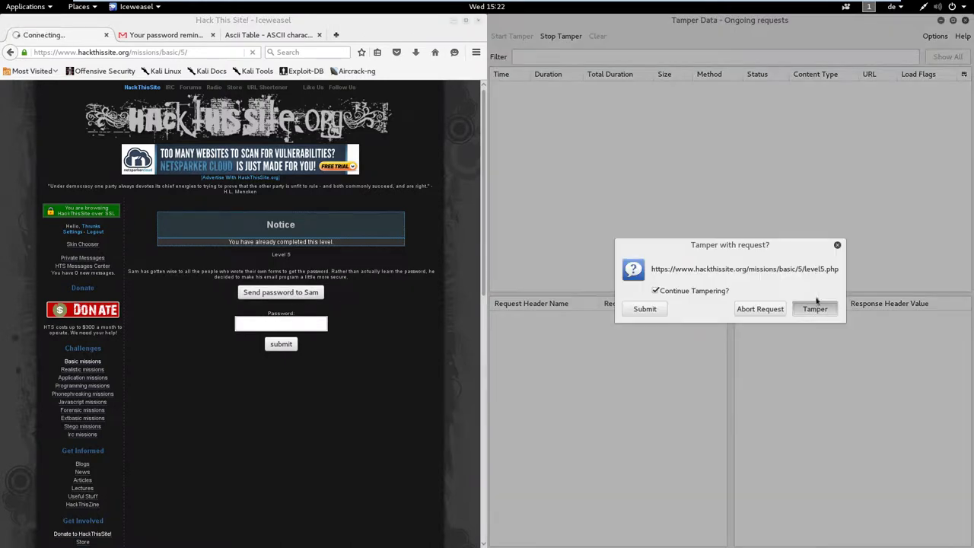
pyautogui.doubleClick(824, 178)
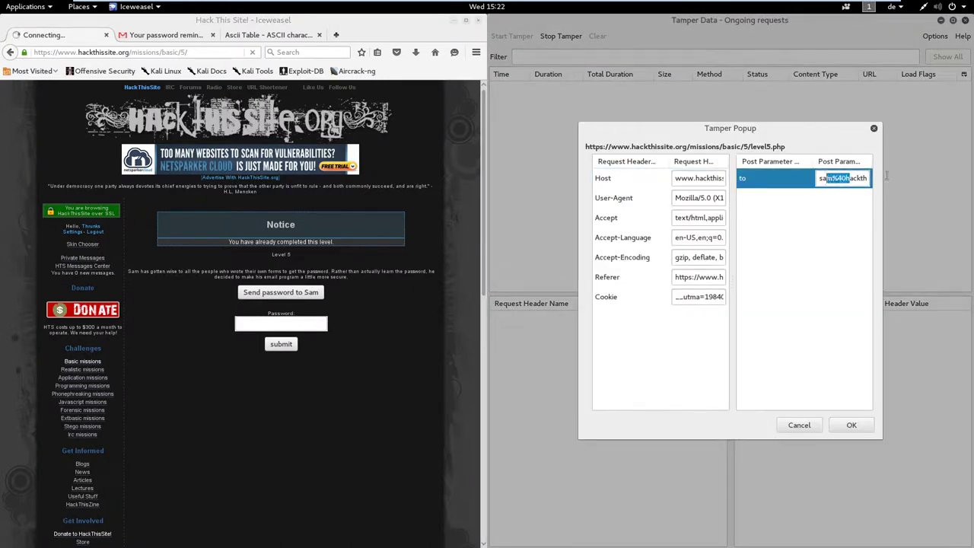
pyautogui.press('BackSpace')
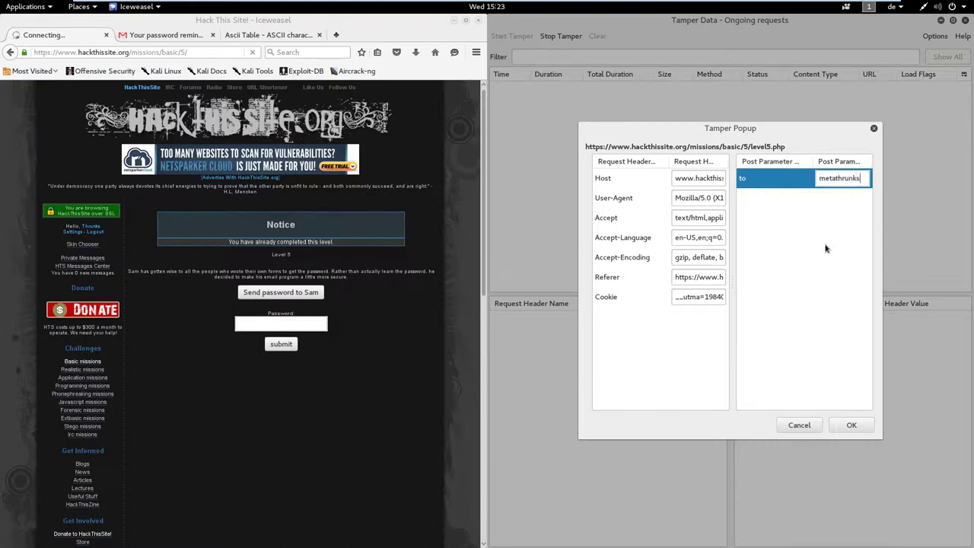
pyautogui.click(843, 424)
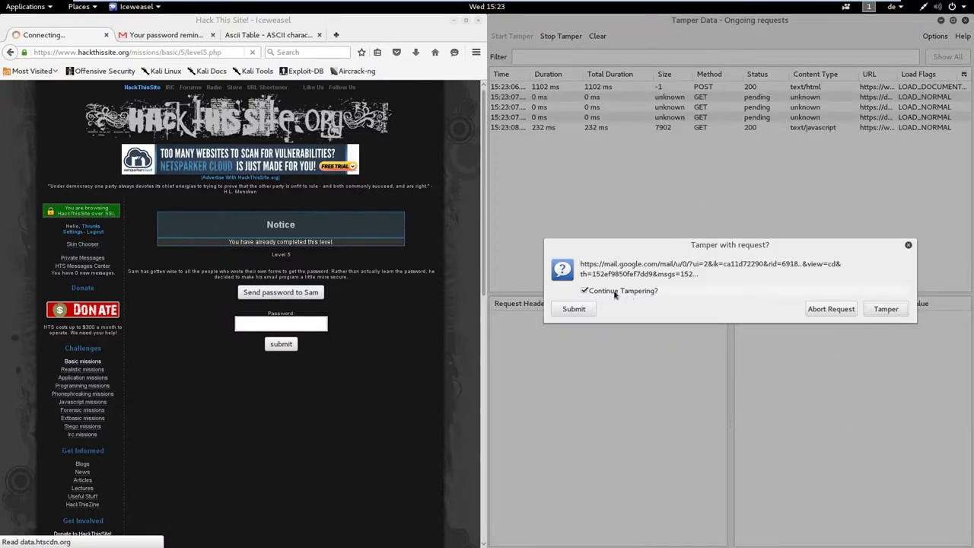
# Step: Release the pending requests with Continue Tampering off, stop tampering, and reload the level 5 page
pyautogui.click(584, 291)
pyautogui.click(576, 309)
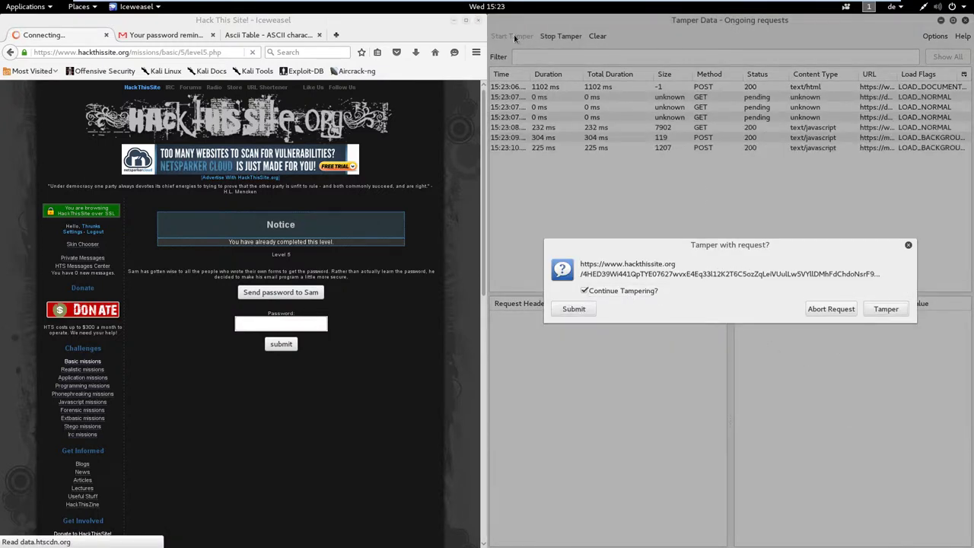
pyautogui.click(572, 39)
pyautogui.click(576, 309)
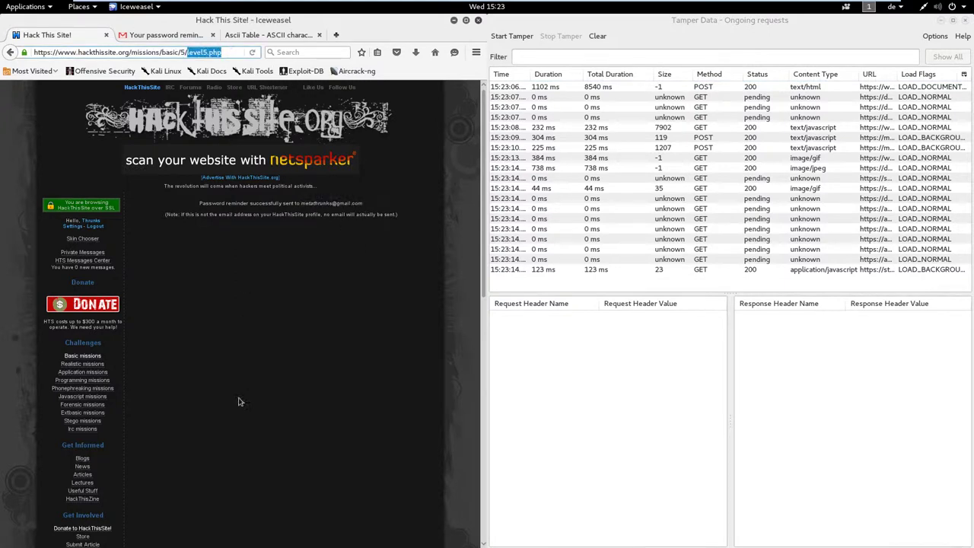
pyautogui.press('BackSpace')
pyautogui.press('Return')
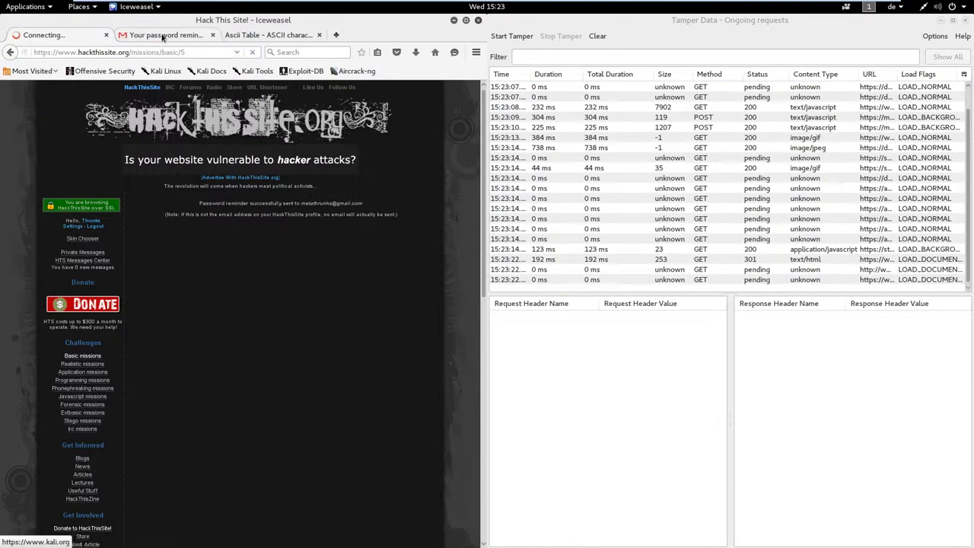
# Step: Open the newest password reminder e-mail from the Gmail inbox
pyautogui.click(162, 36)
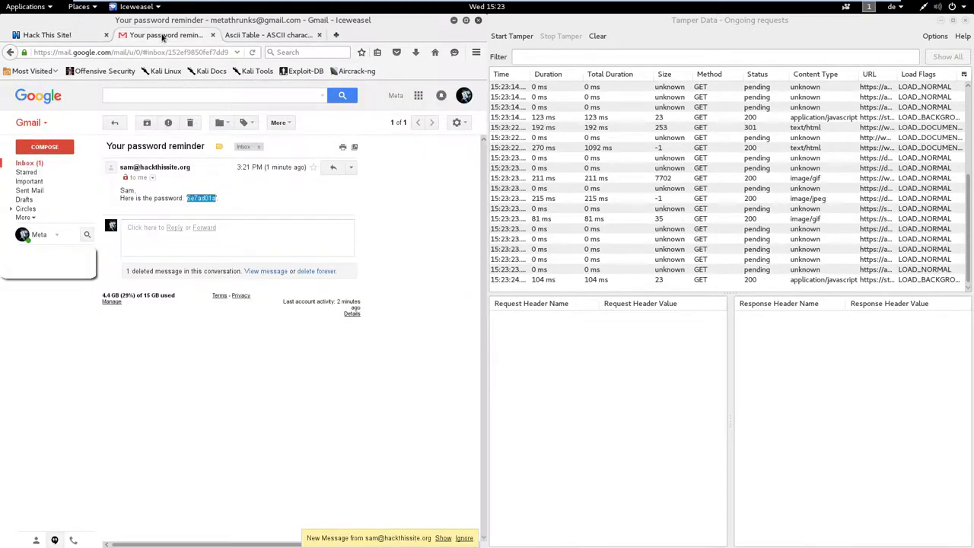
pyautogui.click(33, 164)
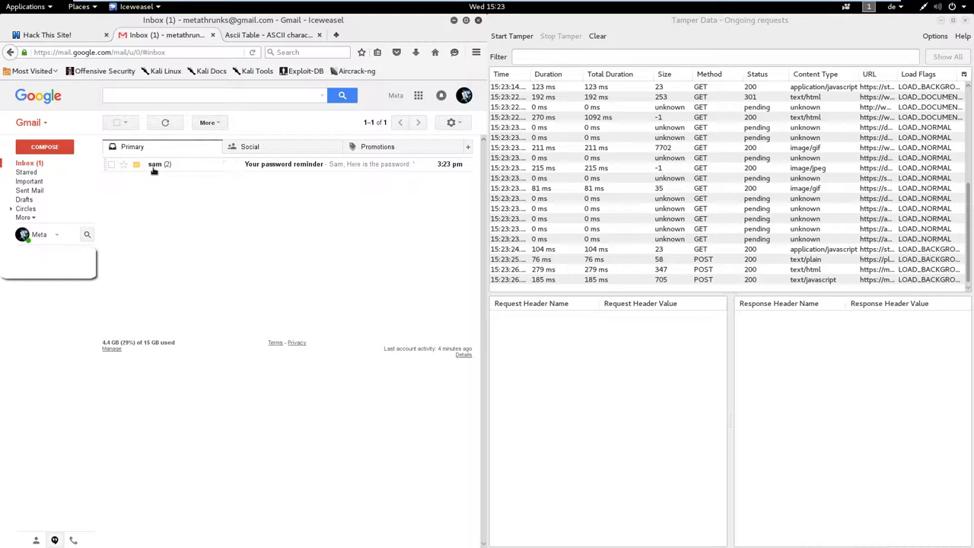
pyautogui.click(154, 170)
pyautogui.moveTo(156, 168)
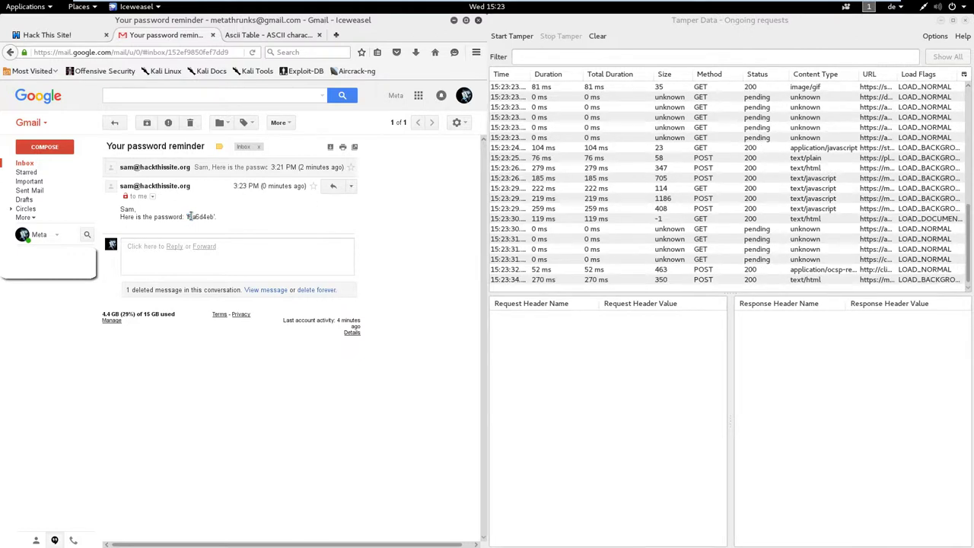
# Step: Copy the password from the e-mail and select the level 5 password field's contents
pyautogui.moveTo(194, 216); pyautogui.dragTo(214, 217)
pyautogui.rightClick(200, 216)
pyautogui.click(212, 225)
pyautogui.click(83, 35)
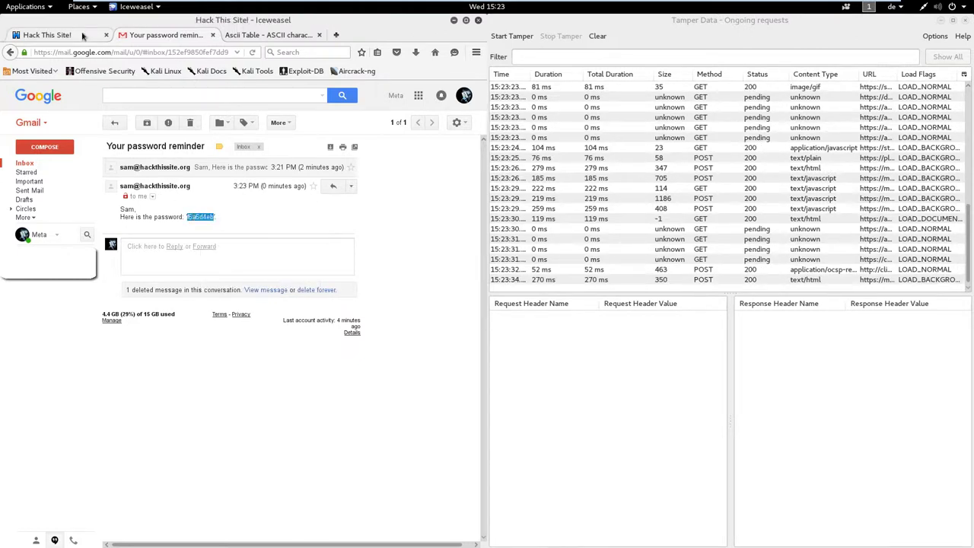
pyautogui.click(83, 35)
pyautogui.moveTo(323, 318); pyautogui.dragTo(224, 312)
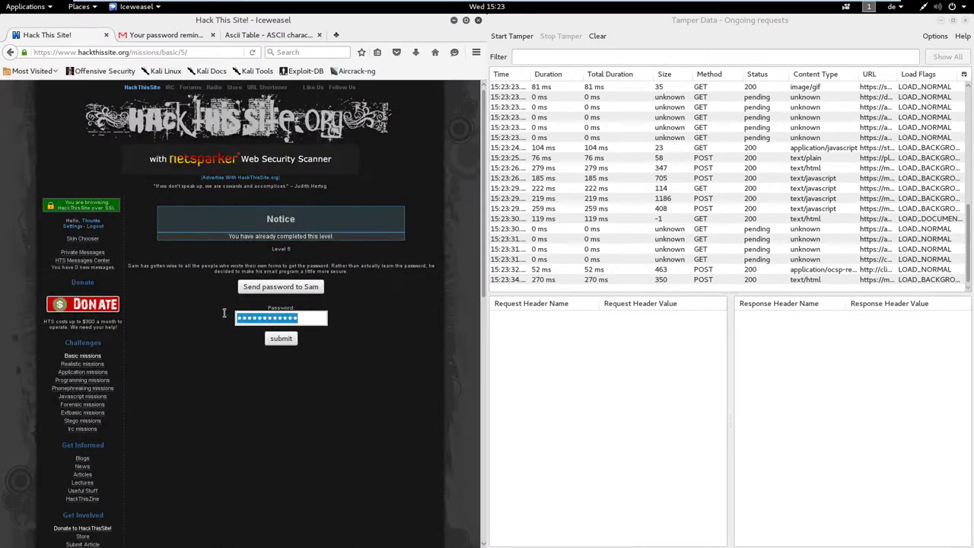
# Step: Submit the pasted password for basic 5, decline the save-password offer, and highlight the Congratz notice
pyautogui.hotkey('ctrl', 'v')
pyautogui.click(281, 338)
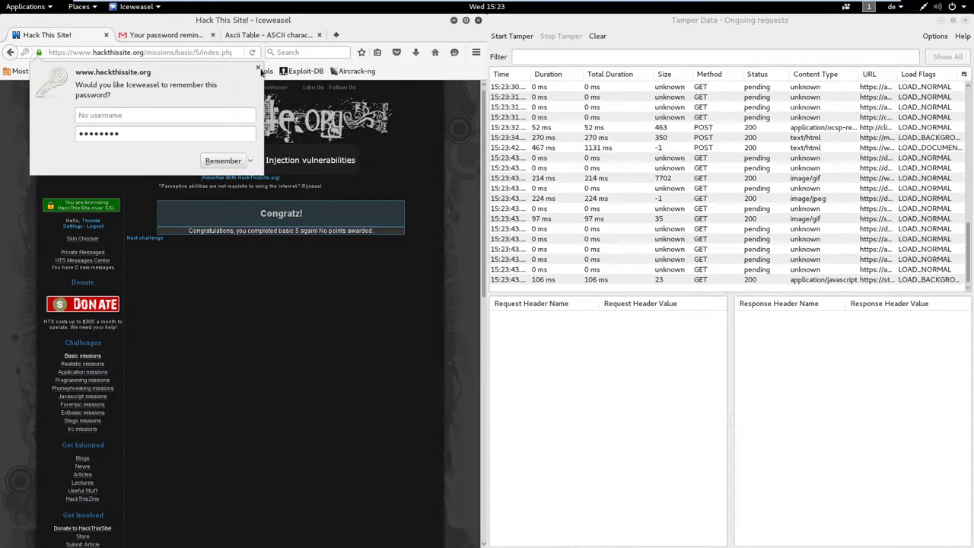
pyautogui.click(257, 68)
pyautogui.moveTo(189, 229)
pyautogui.mouseDown()
pyautogui.moveTo(366, 239)
pyautogui.moveTo(335, 289)
pyautogui.mouseUp()
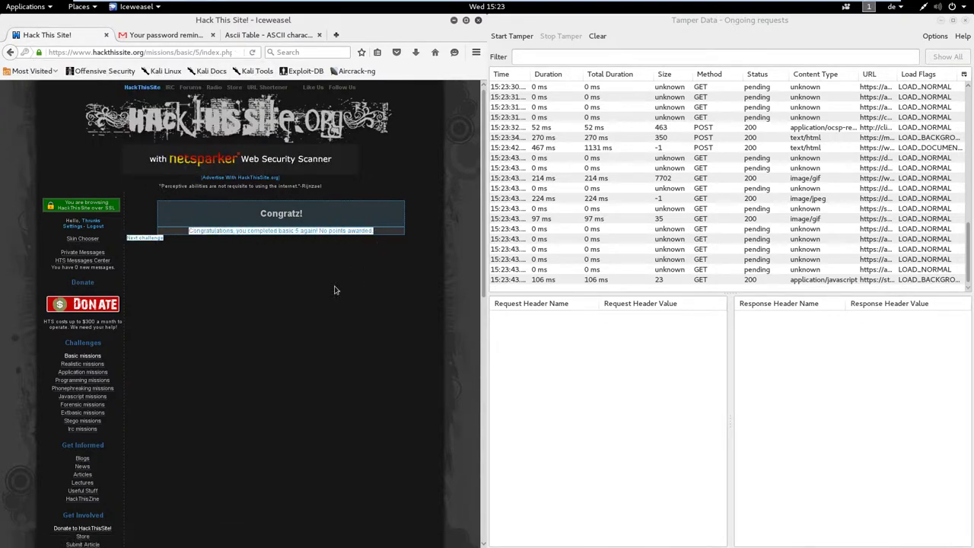
pyautogui.click(335, 290)
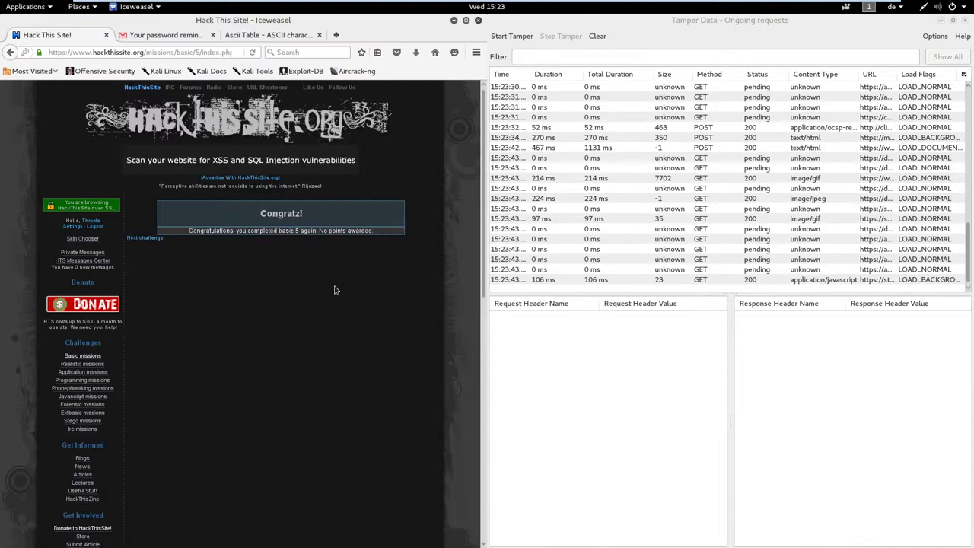